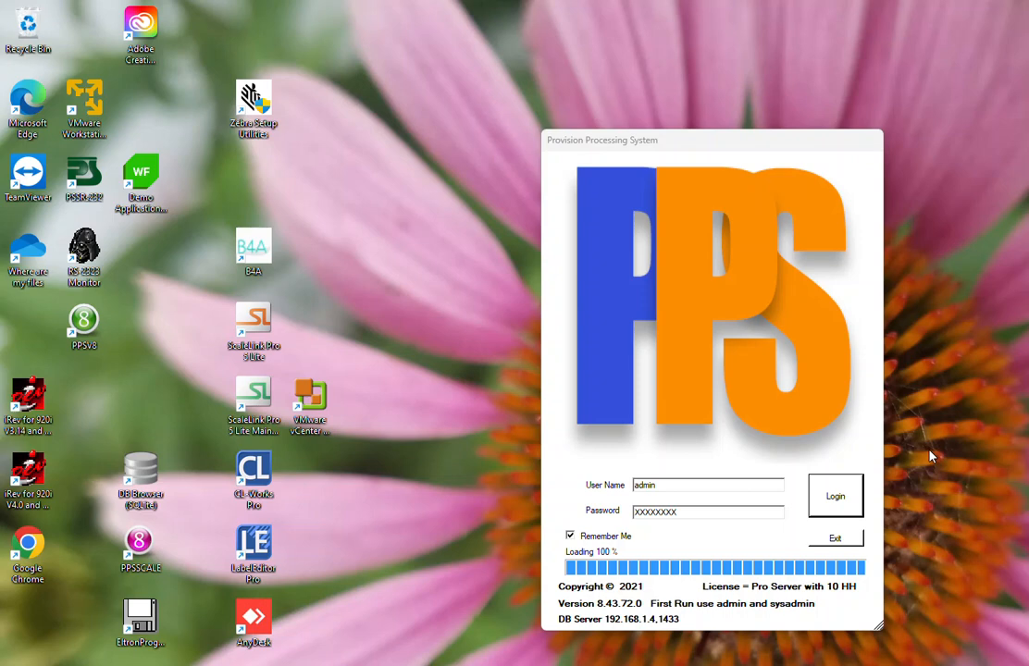
Log in with the remembered credentials and open the product editor.
{"action": "left_click", "coordinate": [838, 495]}
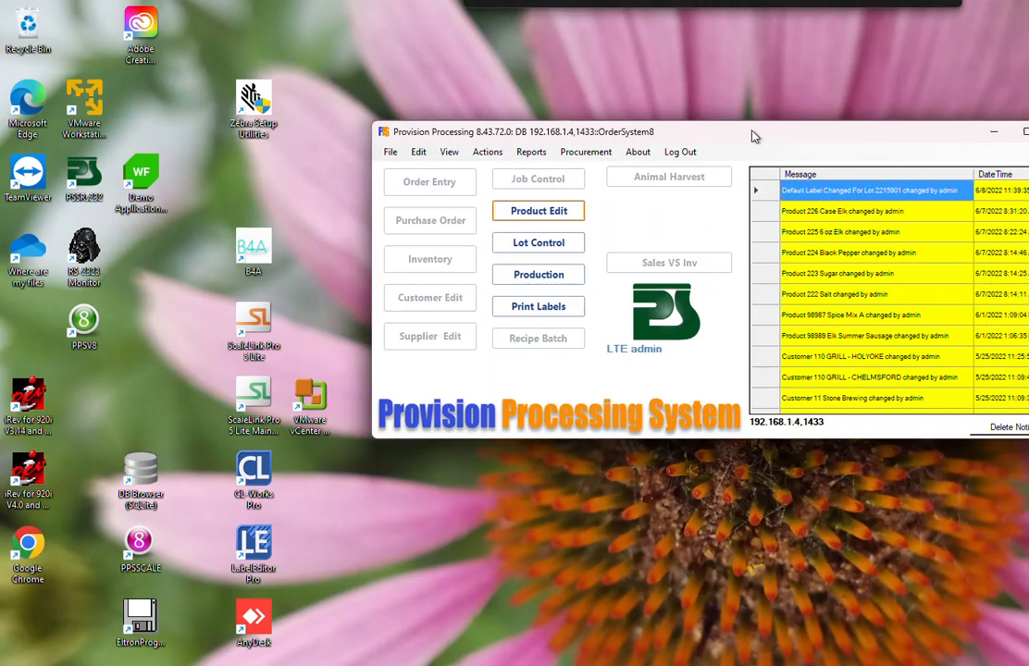
{"action": "left_click_drag", "start_coordinate": [753, 135], "coordinate": [516, 55]}
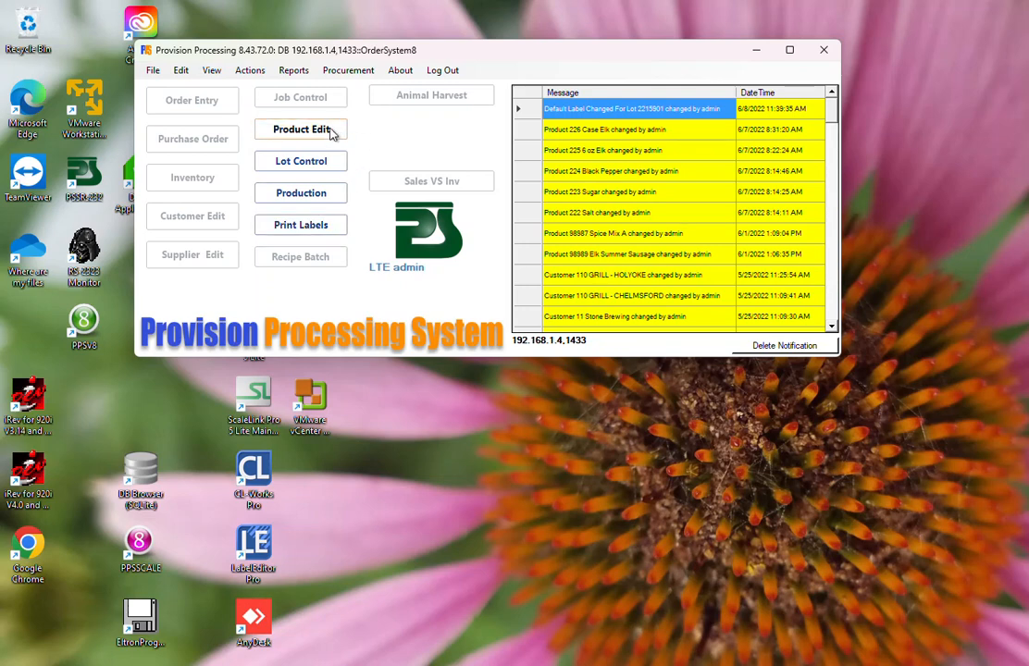
{"action": "left_click", "coordinate": [302, 132]}
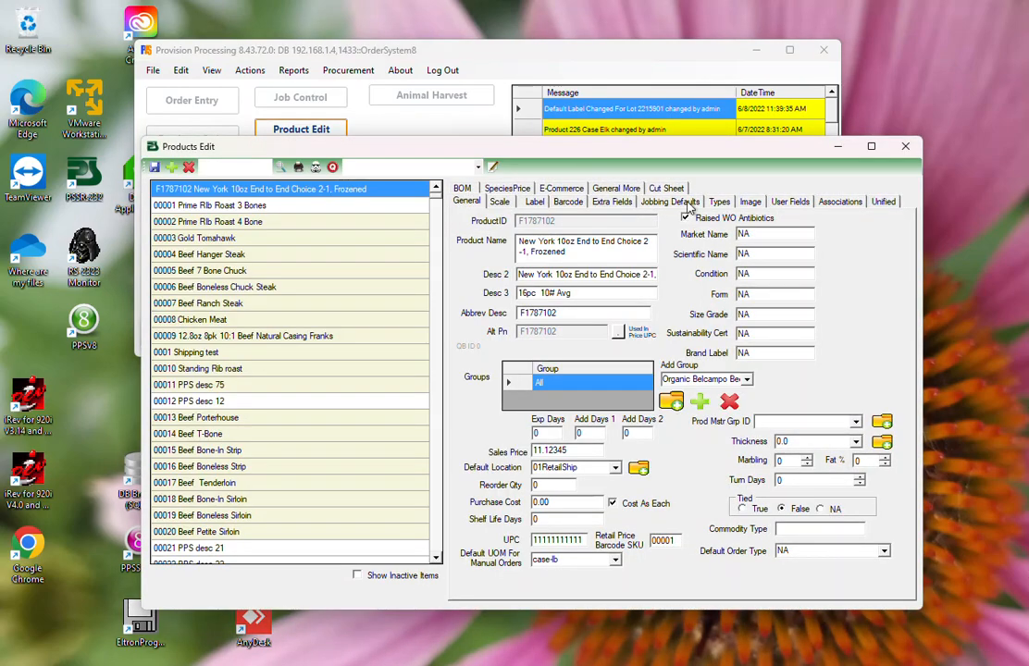
{"action": "left_click_drag", "start_coordinate": [647, 149], "coordinate": [516, 30]}
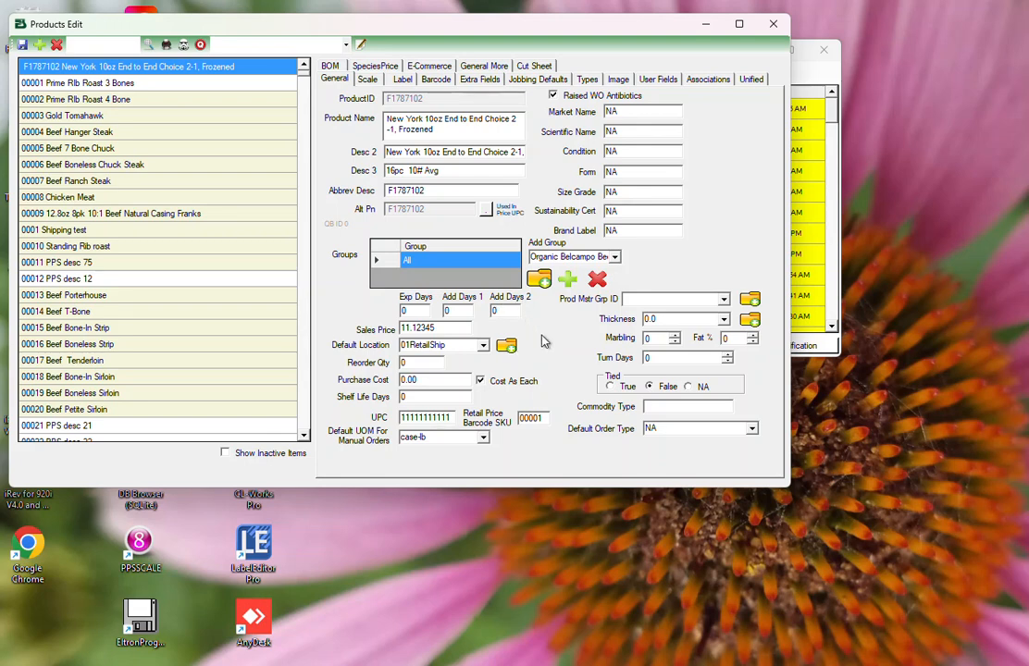
Show the scale settings and search the product list for 11101.
{"action": "left_click", "coordinate": [367, 79]}
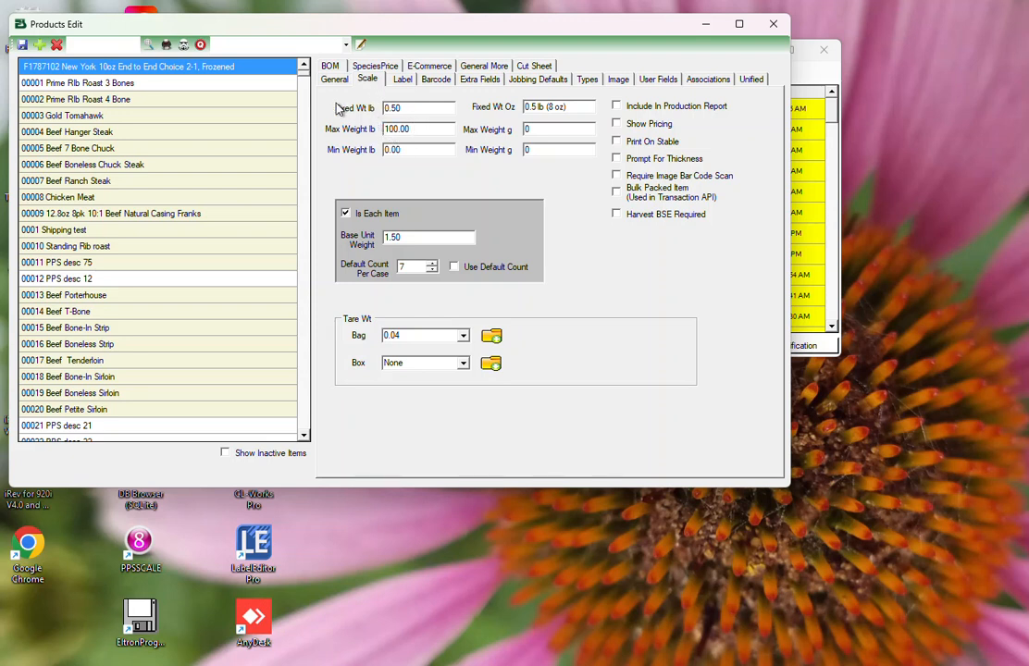
{"action": "left_click", "coordinate": [104, 46]}
{"action": "type", "text": "11101"}
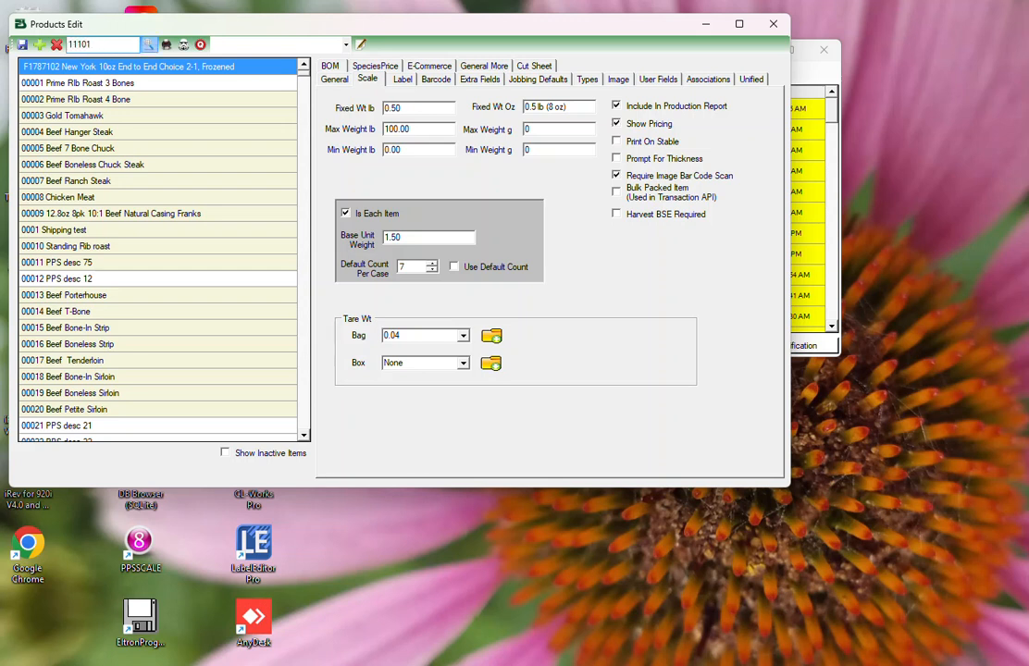
{"action": "left_click", "coordinate": [148, 44]}
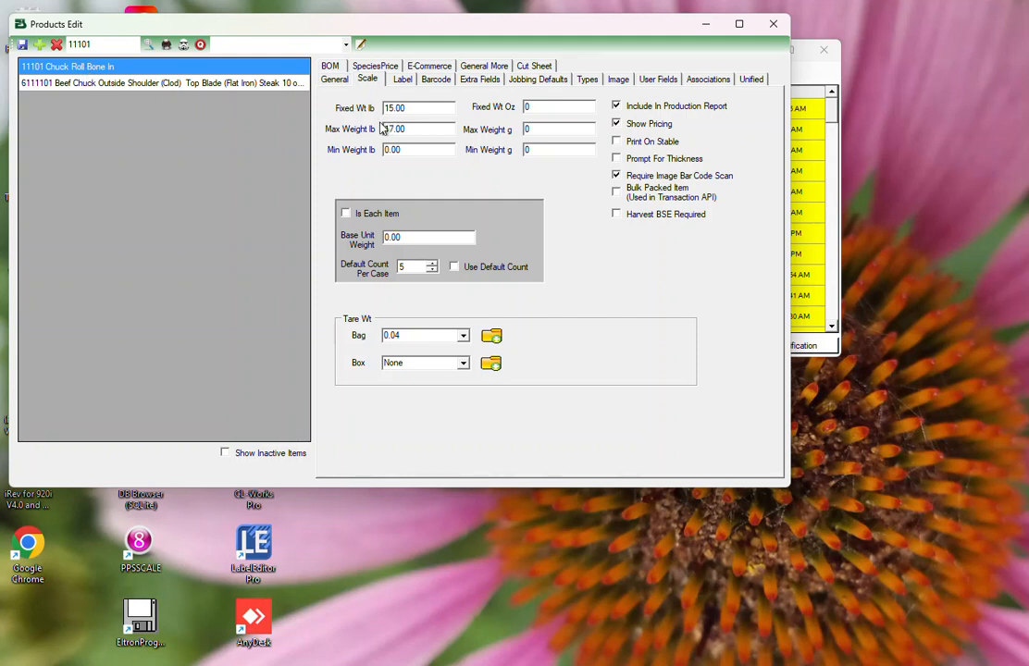
Try a maximum weight of 15.02 lb and a minimum weight of 15 lb for product 11101.
{"action": "left_click", "coordinate": [407, 149]}
{"action": "key", "text": "shift+Tab"}
{"action": "type", "text": "100"}
{"action": "double_click", "coordinate": [392, 107]}
{"action": "left_click", "coordinate": [409, 148]}
{"action": "key", "text": "shift+Home"}
{"action": "key", "text": "Tab"}
{"action": "type", "text": "15"}
{"action": "key", "text": "shift+Tab"}
{"action": "type", "text": "15.02"}
Set product 11101's fixed weight to 0 lb, maximum weight to 100 lb and minimum weight to 0 lb.
{"action": "left_click", "coordinate": [417, 108]}
{"action": "left_click_drag", "start_coordinate": [417, 108], "coordinate": [362, 108]}
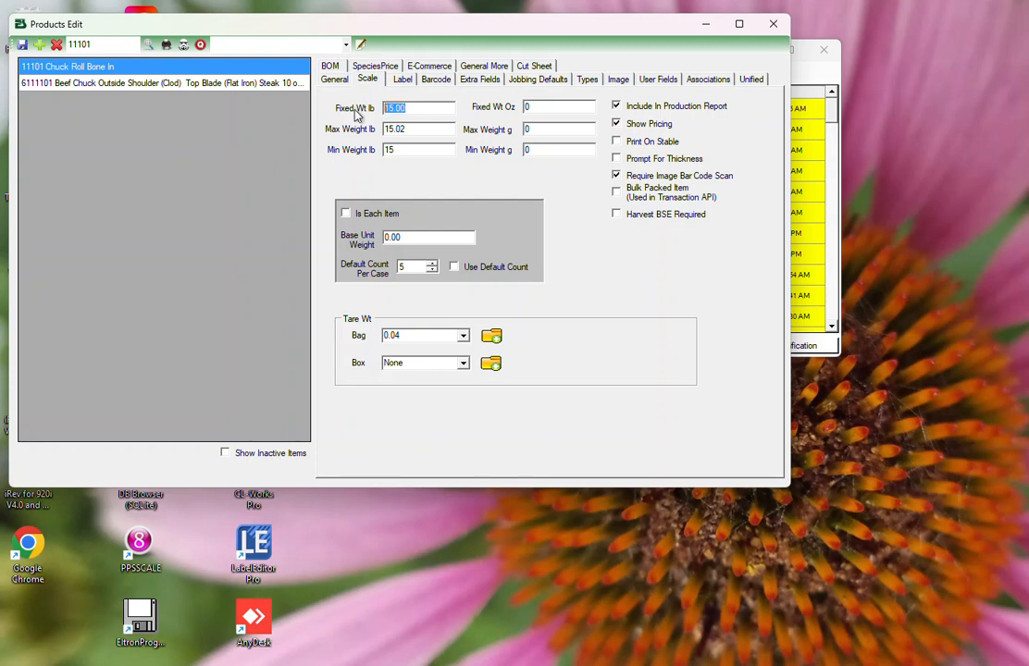
{"action": "type", "text": "0"}
{"action": "left_click", "coordinate": [421, 128]}
{"action": "left_click_drag", "start_coordinate": [420, 129], "coordinate": [367, 135]}
{"action": "type", "text": "100"}
{"action": "left_click_drag", "start_coordinate": [385, 151], "coordinate": [363, 155]}
{"action": "type", "text": "0"}
Examine product 11101's assigned case, secondary and tray pack labels and its extra label fields, and close the product editor without saving.
{"action": "left_click", "coordinate": [403, 81]}
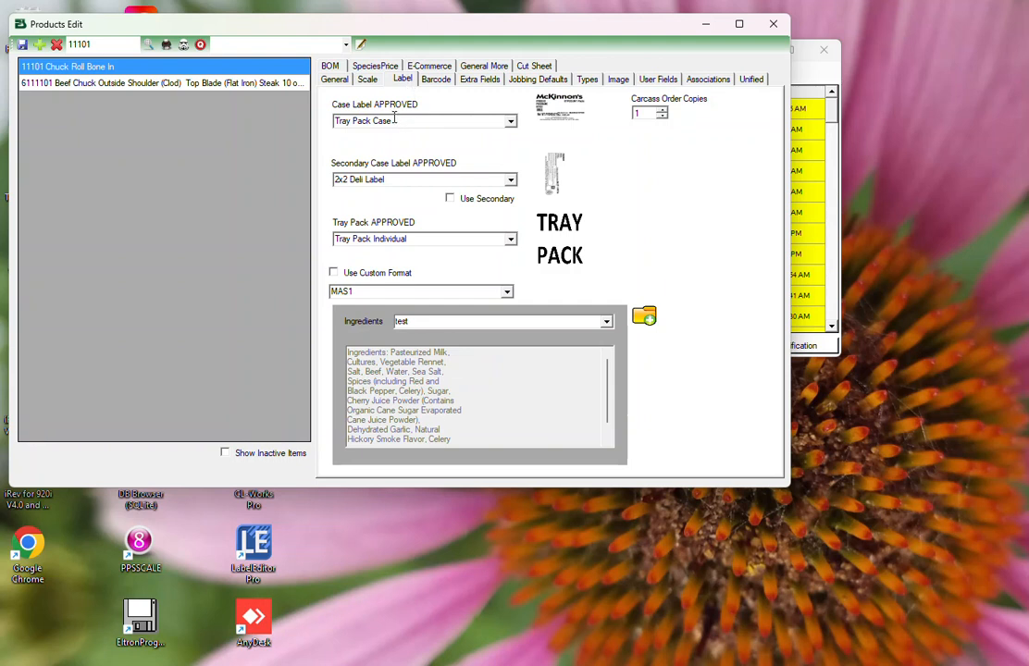
{"action": "left_click", "coordinate": [395, 121]}
{"action": "left_click", "coordinate": [431, 239]}
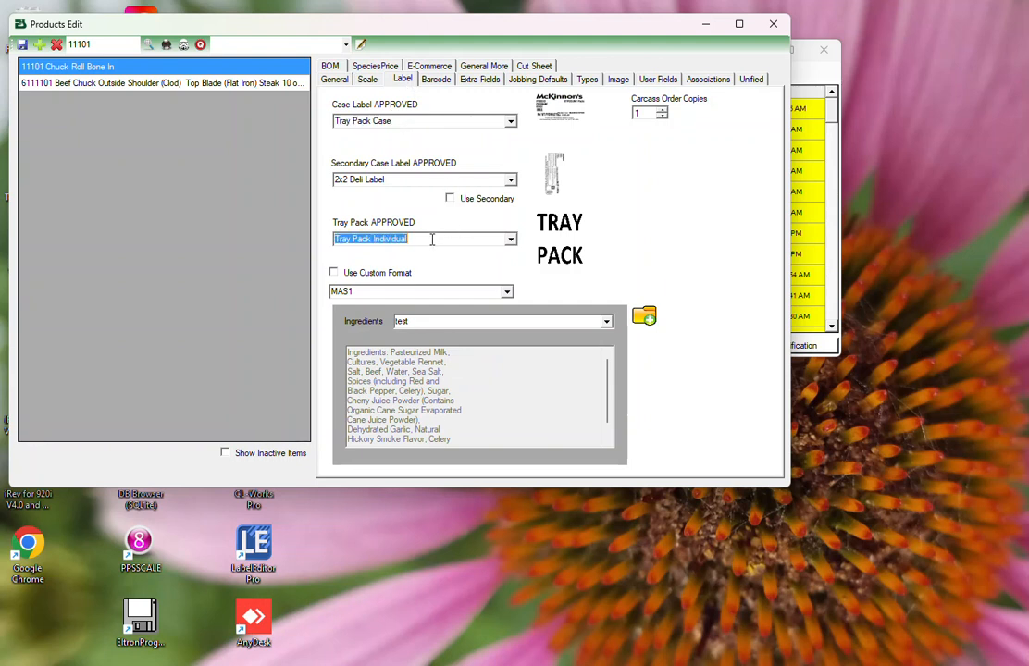
{"action": "left_click", "coordinate": [417, 180]}
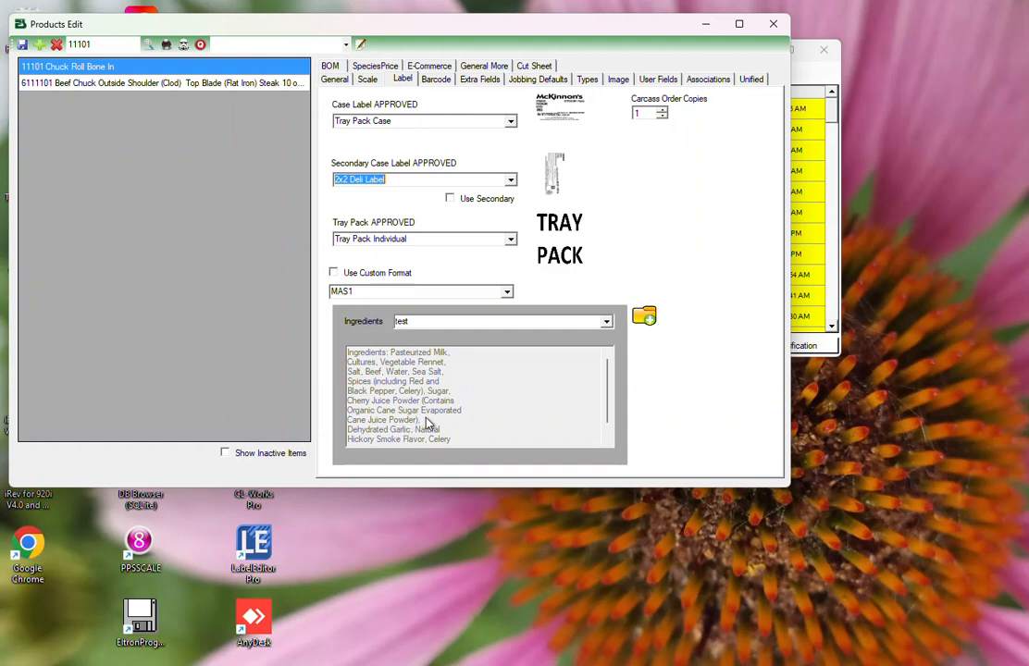
{"action": "left_click", "coordinate": [481, 81]}
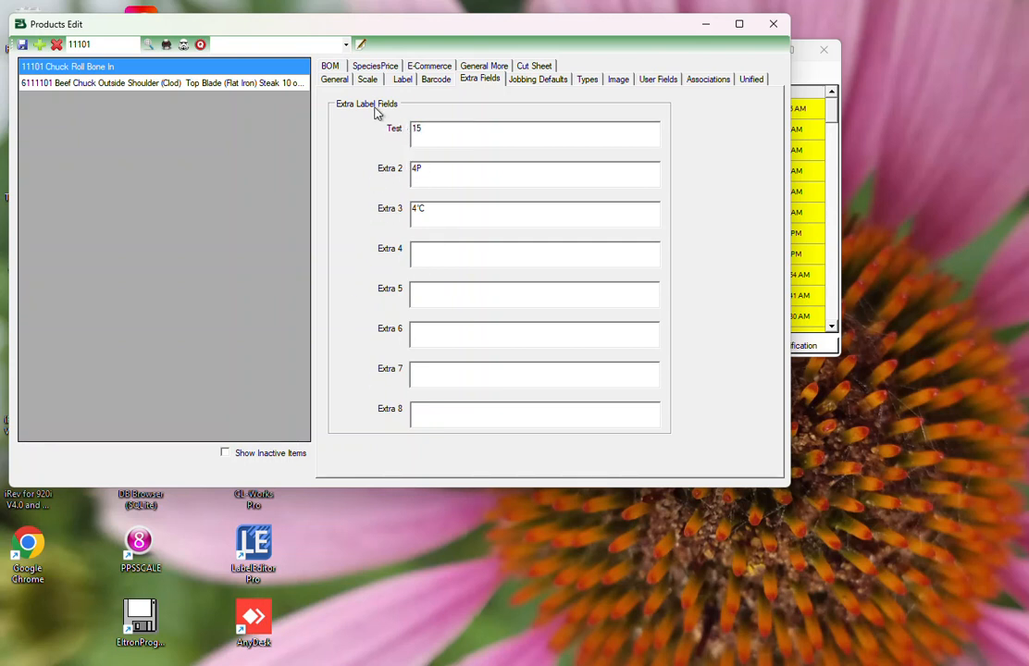
{"action": "left_click", "coordinate": [774, 24]}
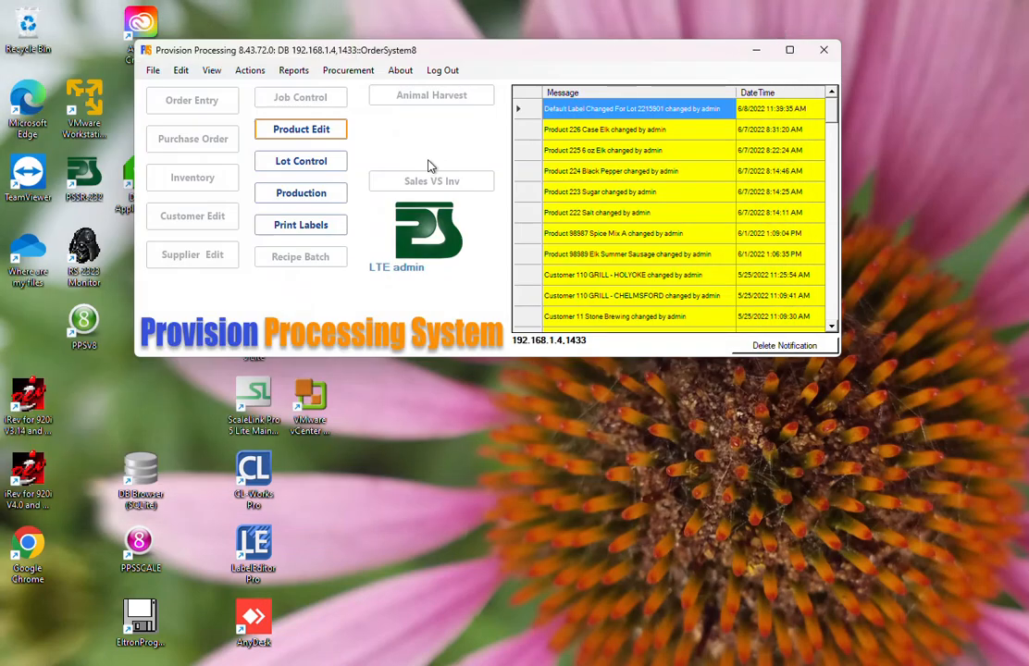
Reopen the product editor, find product 11101 and show its scale settings.
{"action": "left_click", "coordinate": [328, 136]}
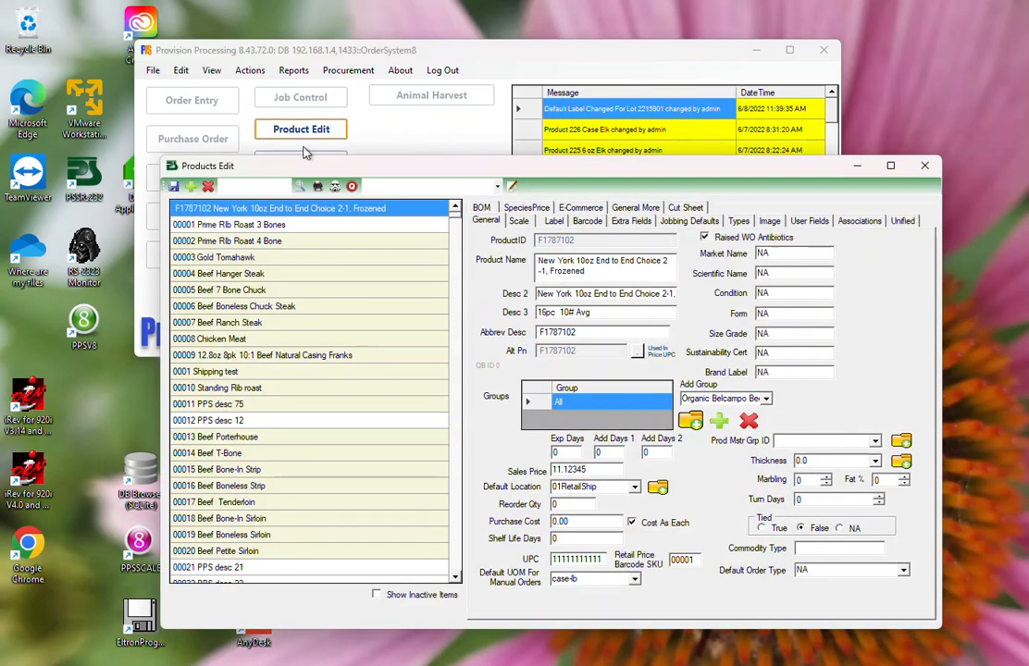
{"action": "type", "text": "11101"}
{"action": "key", "text": "Return"}
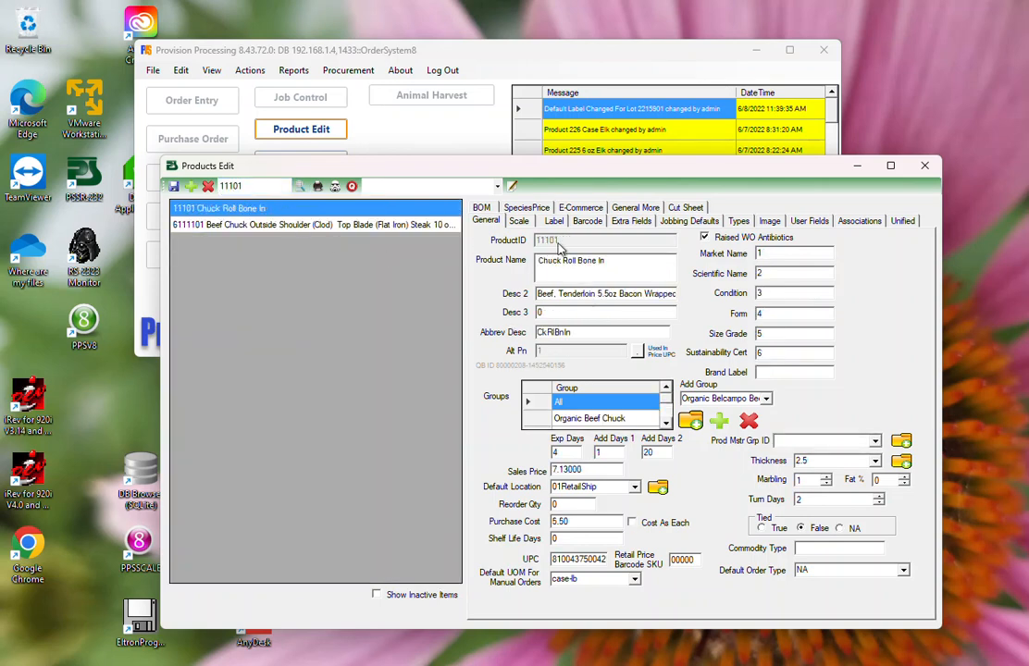
{"action": "left_click", "coordinate": [519, 220]}
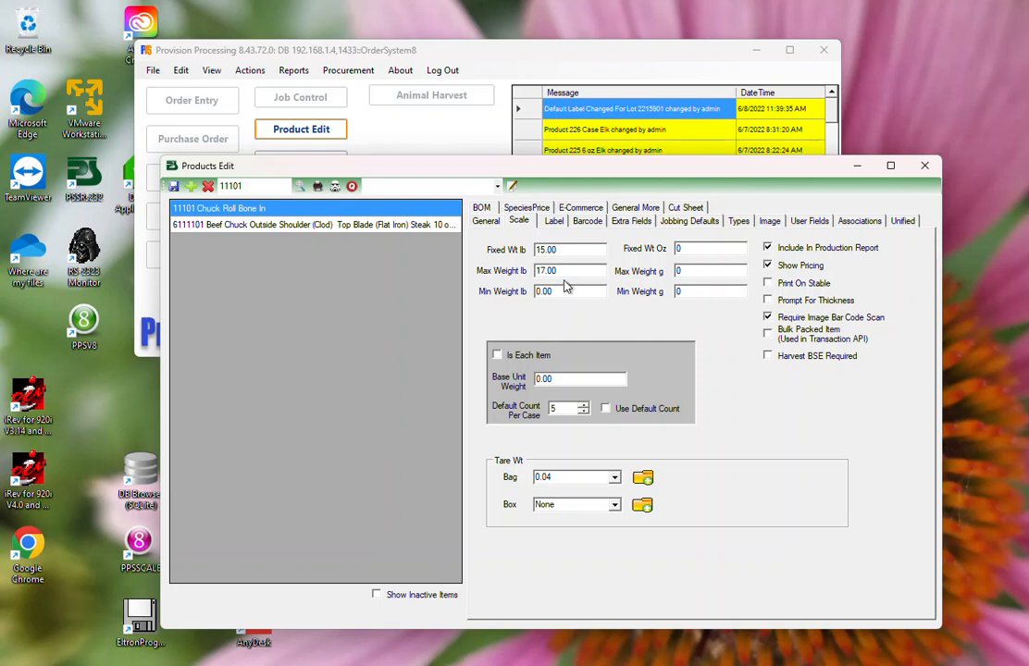
Set the product's maximum weight to 100 lb and fixed weight to 0 lb, save it and close the product editor.
{"action": "key", "text": "Tab"}
{"action": "type", "text": "100"}
{"action": "key", "text": "shift+Tab"}
{"action": "type", "text": "0"}
{"action": "left_click", "coordinate": [173, 186]}
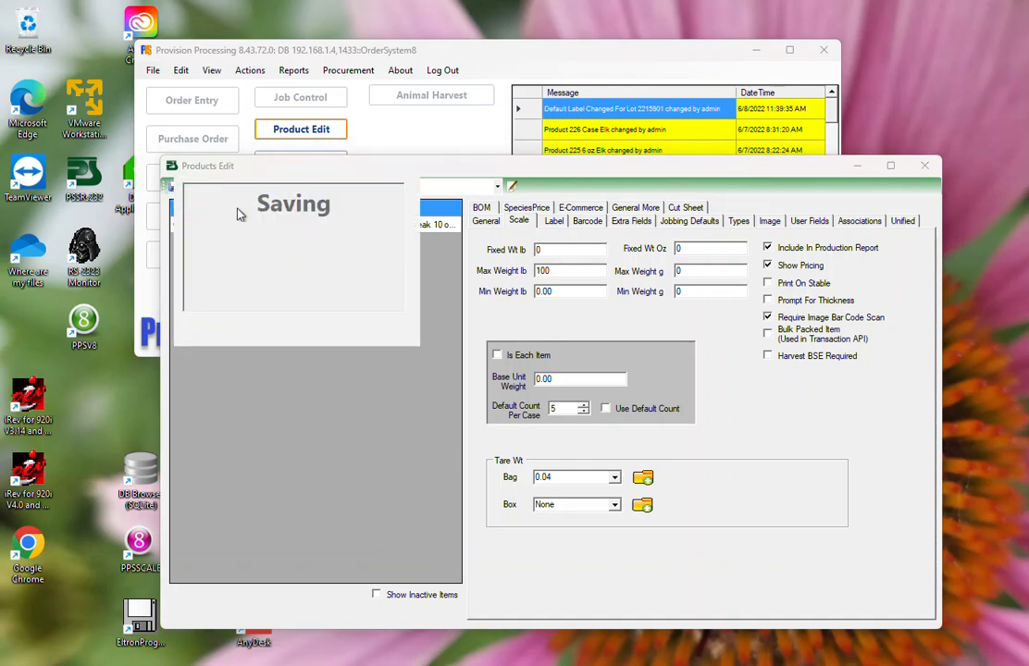
{"action": "left_click", "coordinate": [925, 166]}
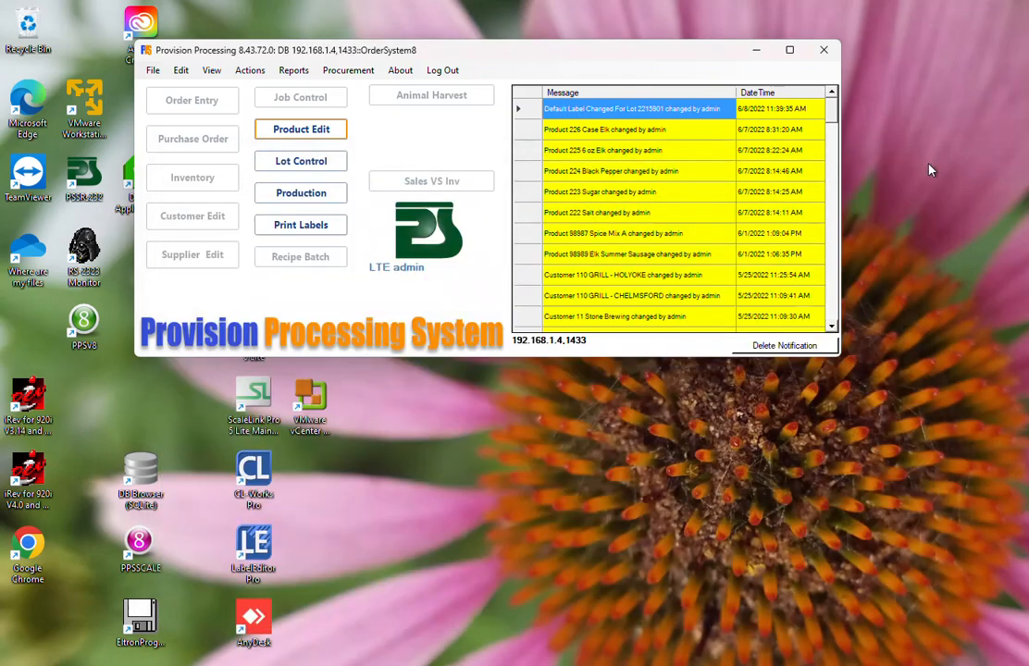
In lot control, fill in a new production lot with a suggested lot number and the description "Second Test Lot".
{"action": "left_click", "coordinate": [332, 169]}
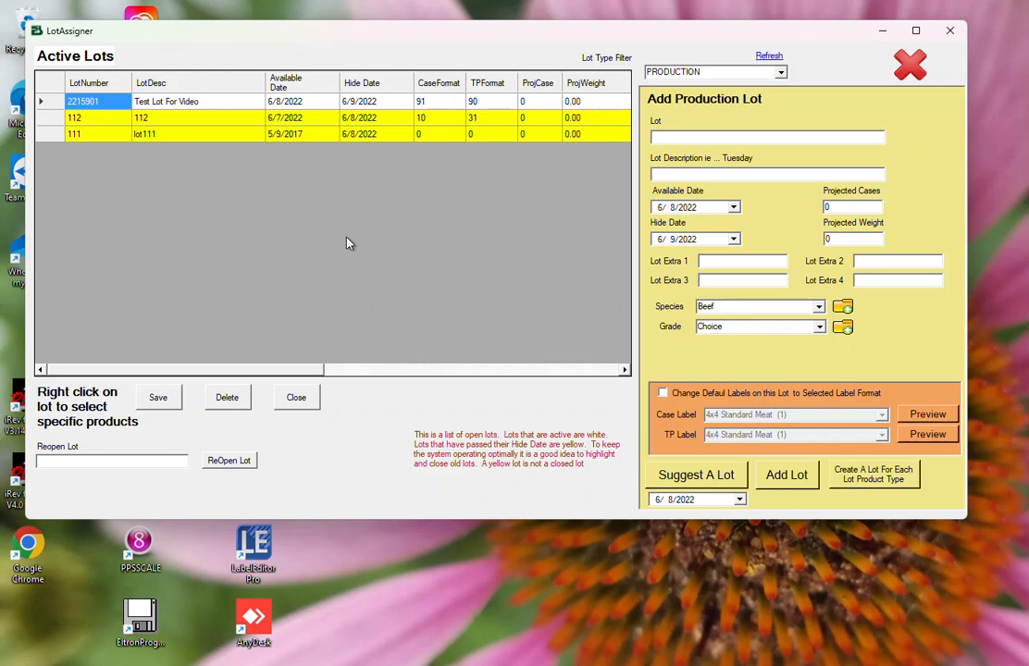
{"action": "left_click", "coordinate": [713, 476]}
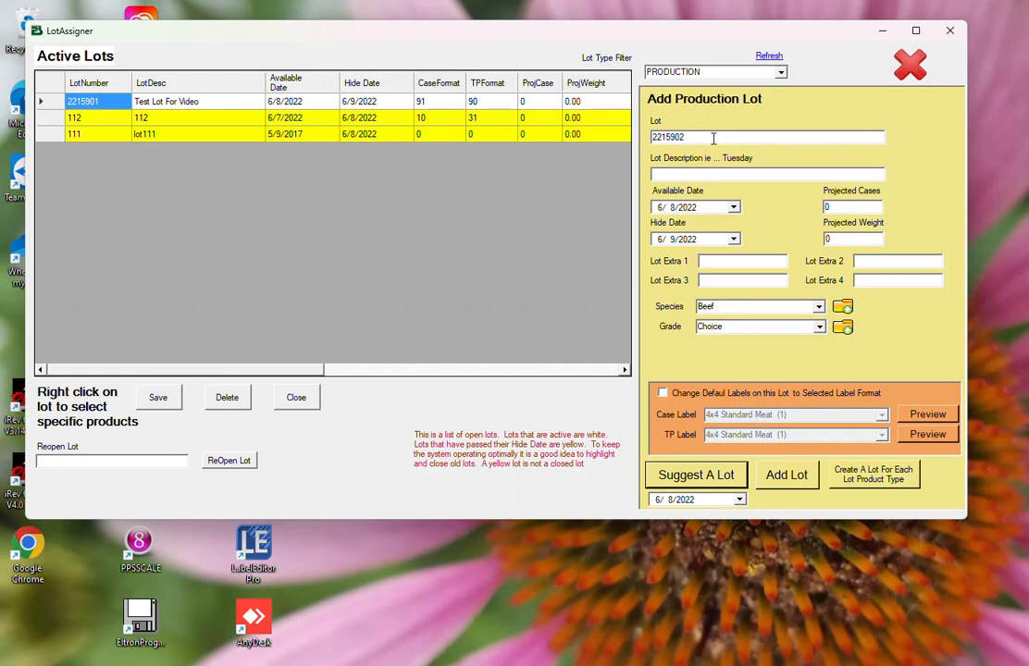
{"action": "left_click_drag", "start_coordinate": [651, 138], "coordinate": [663, 138]}
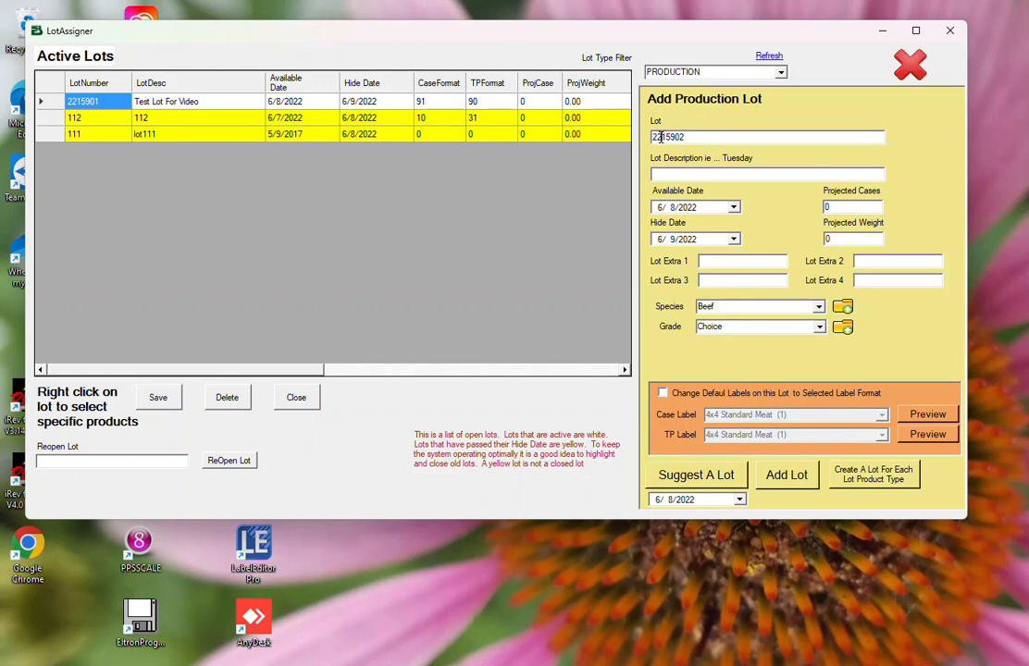
{"action": "left_click_drag", "start_coordinate": [662, 138], "coordinate": [678, 138]}
{"action": "left_click", "coordinate": [702, 173]}
{"action": "type", "text": "Second Test Lot"}
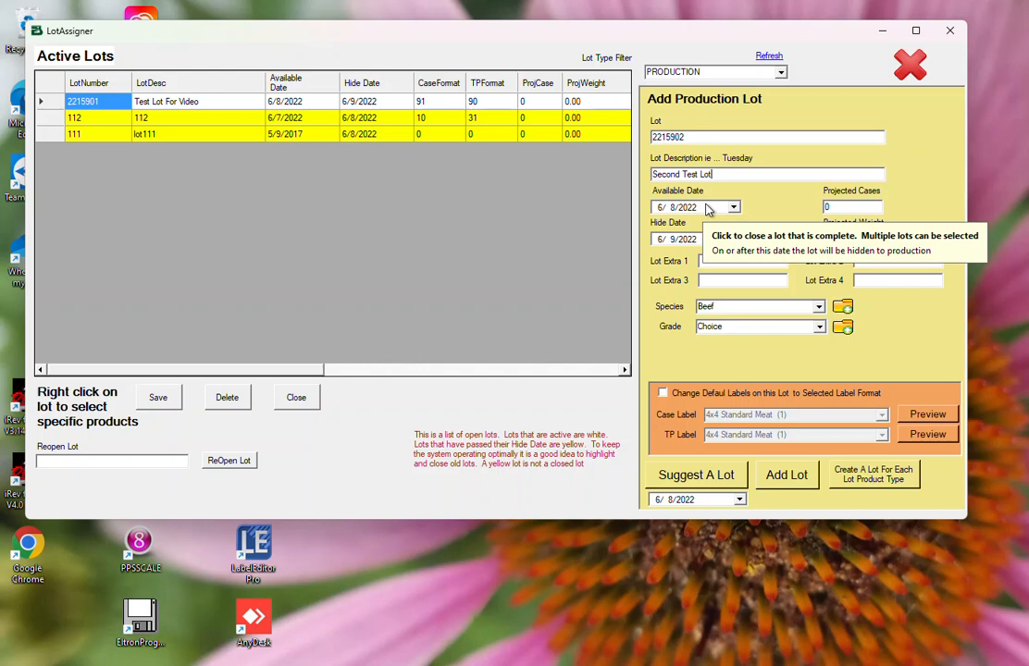
{"action": "left_click", "coordinate": [707, 243]}
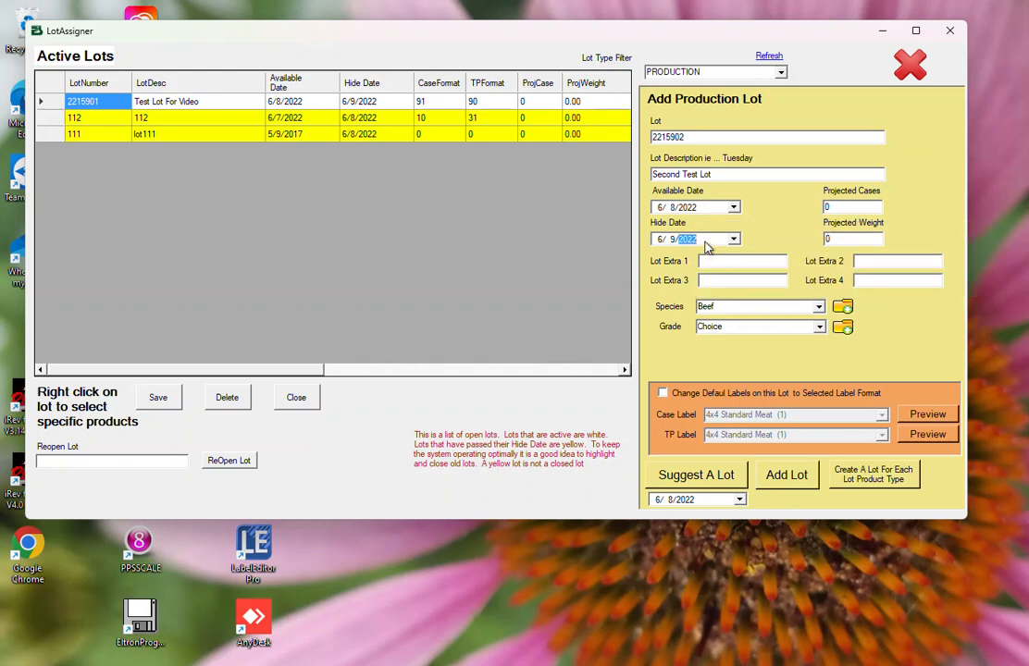
{"action": "left_click", "coordinate": [707, 210]}
{"action": "left_click", "coordinate": [855, 240]}
Override the new lot's default labels with the 4x4 Standard Meat format, previewing the case label, and add the lot.
{"action": "left_click", "coordinate": [664, 394]}
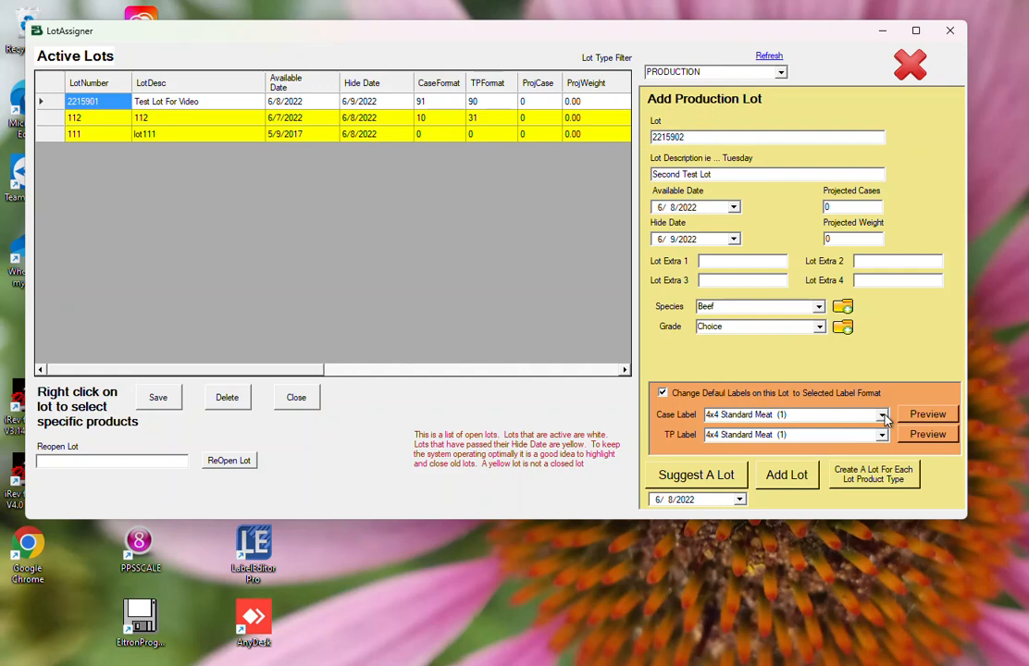
{"action": "left_click", "coordinate": [927, 414]}
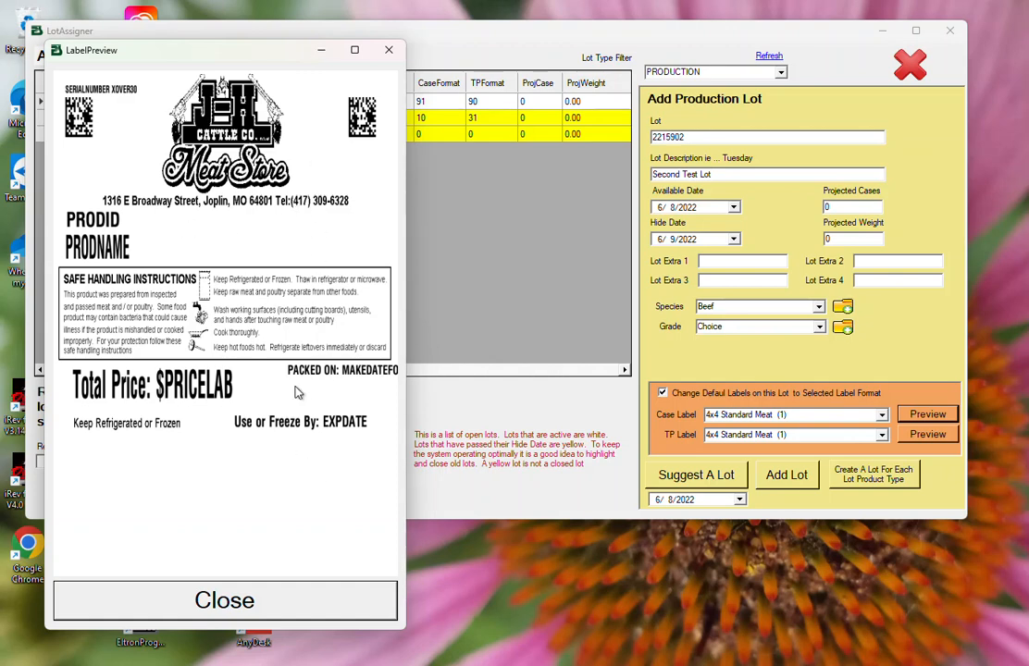
{"action": "left_click", "coordinate": [269, 592]}
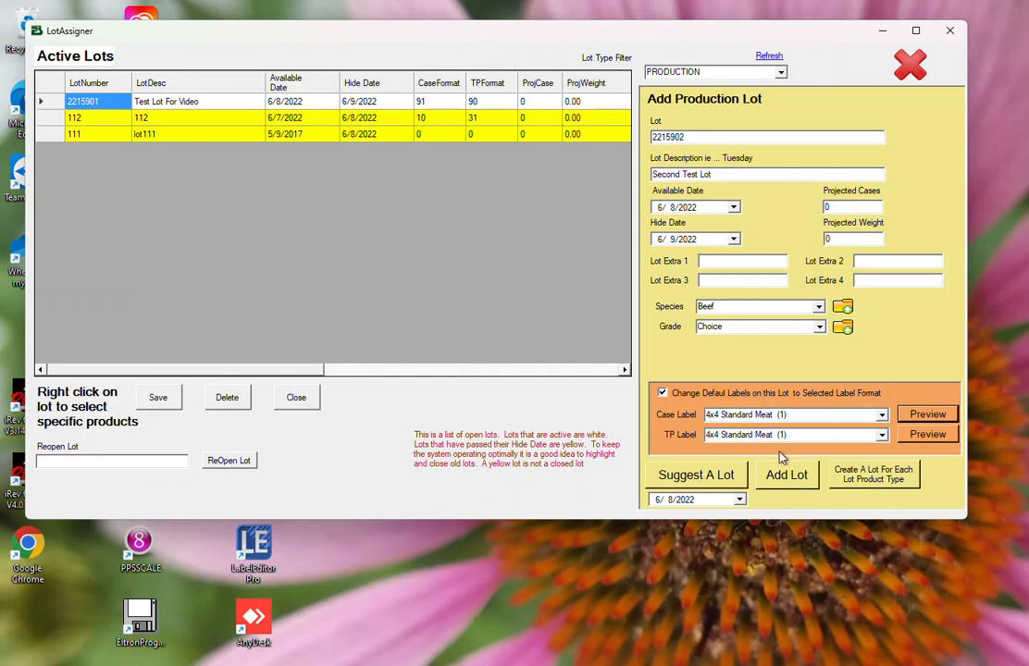
{"action": "left_click", "coordinate": [775, 476]}
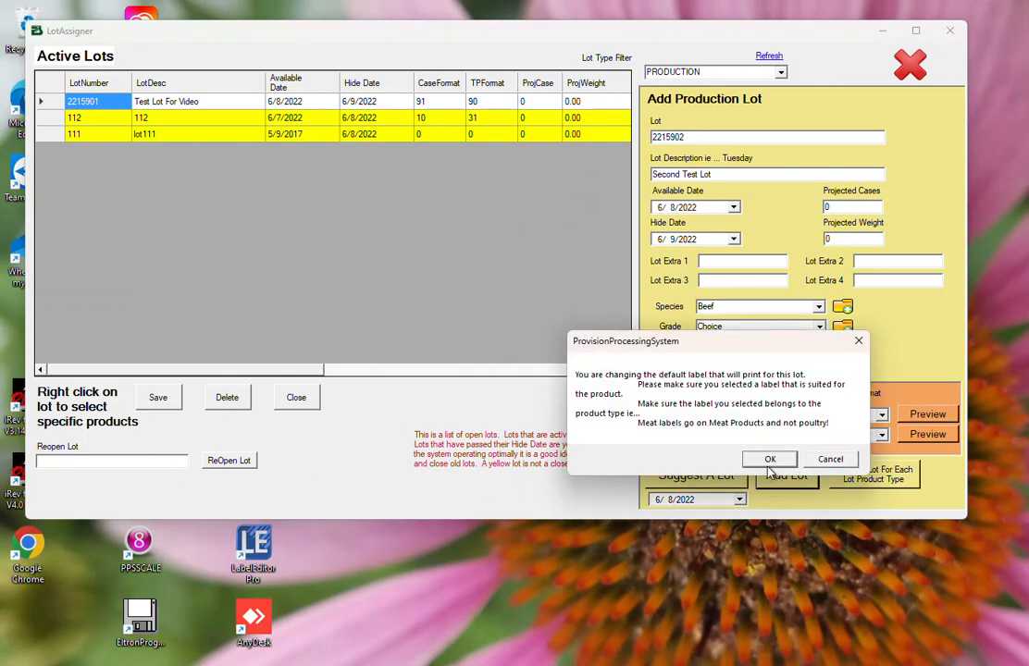
{"action": "left_click", "coordinate": [770, 460]}
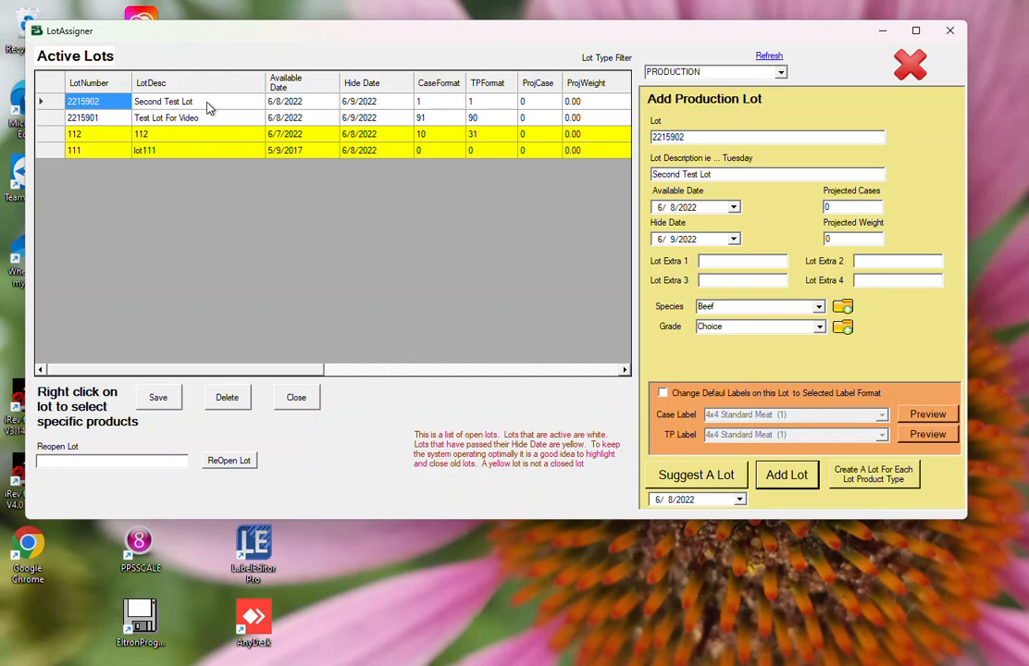
Examine the rows in the active lots list, including the hide date of lot 112.
{"action": "left_click", "coordinate": [43, 102]}
{"action": "left_click", "coordinate": [51, 118]}
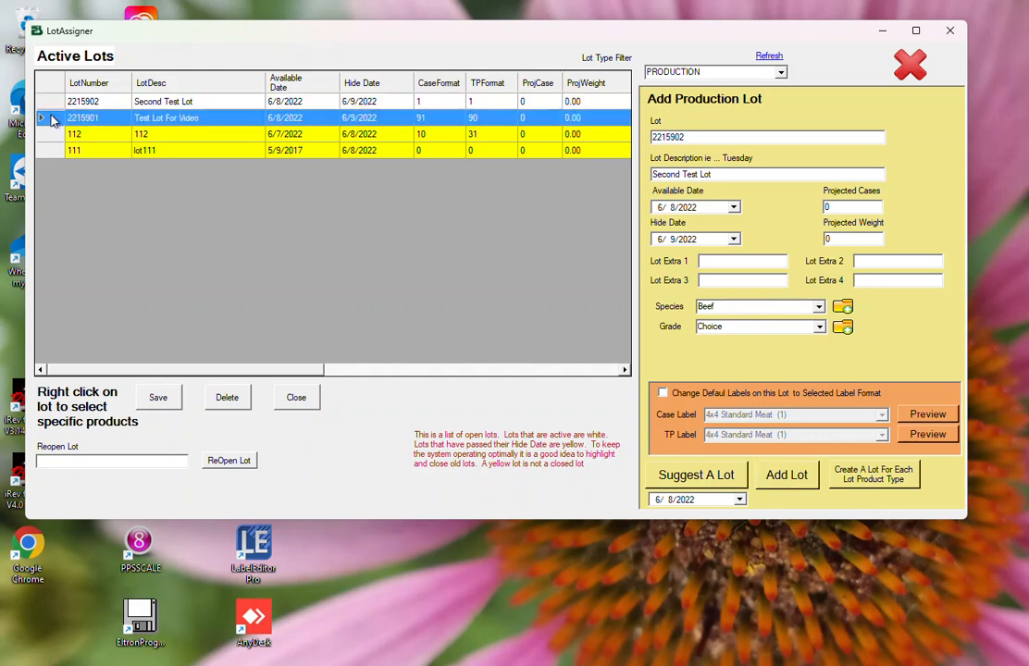
{"action": "left_click", "coordinate": [51, 136]}
{"action": "left_click", "coordinate": [53, 151]}
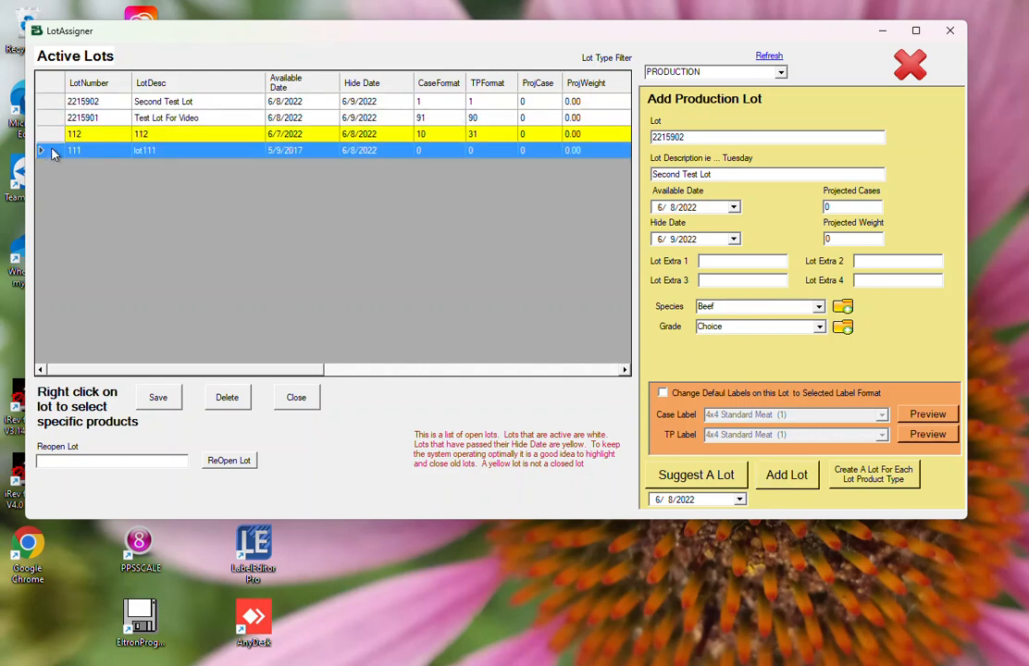
{"action": "left_click", "coordinate": [56, 139]}
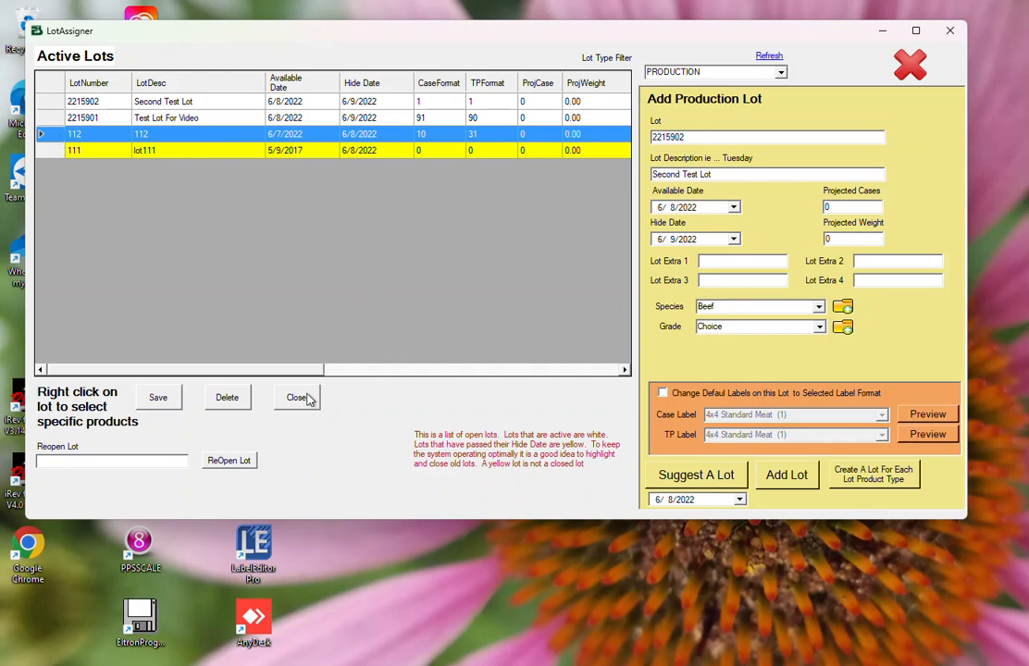
{"action": "left_click", "coordinate": [397, 137]}
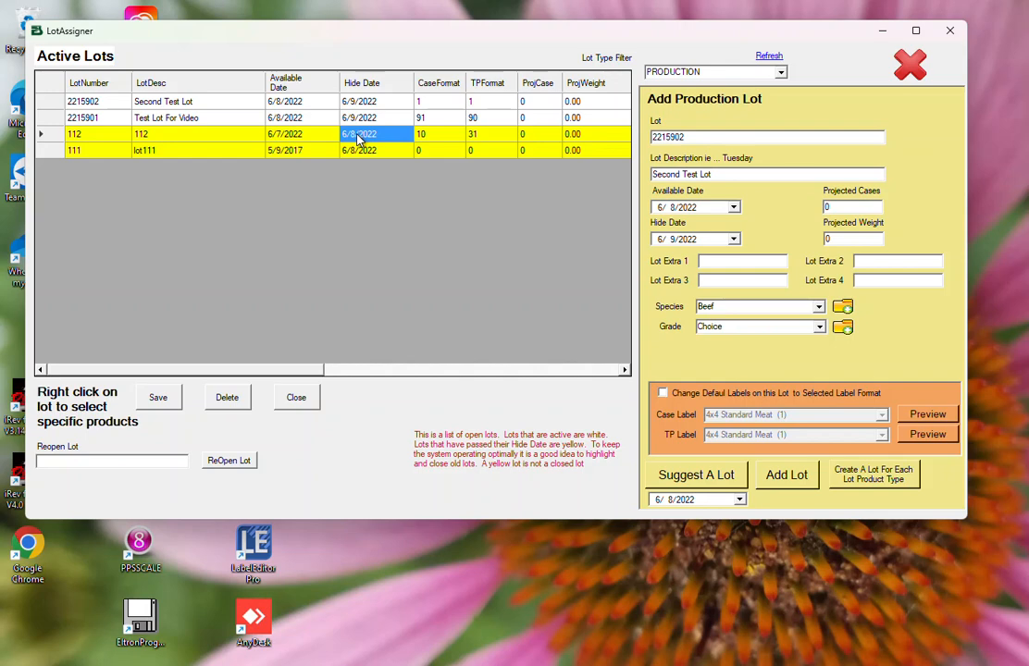
Close the lot assigner, bring up the production scale screen and close the main window behind it.
{"action": "left_click", "coordinate": [952, 34]}
{"action": "left_click_drag", "start_coordinate": [632, 46], "coordinate": [560, 53]}
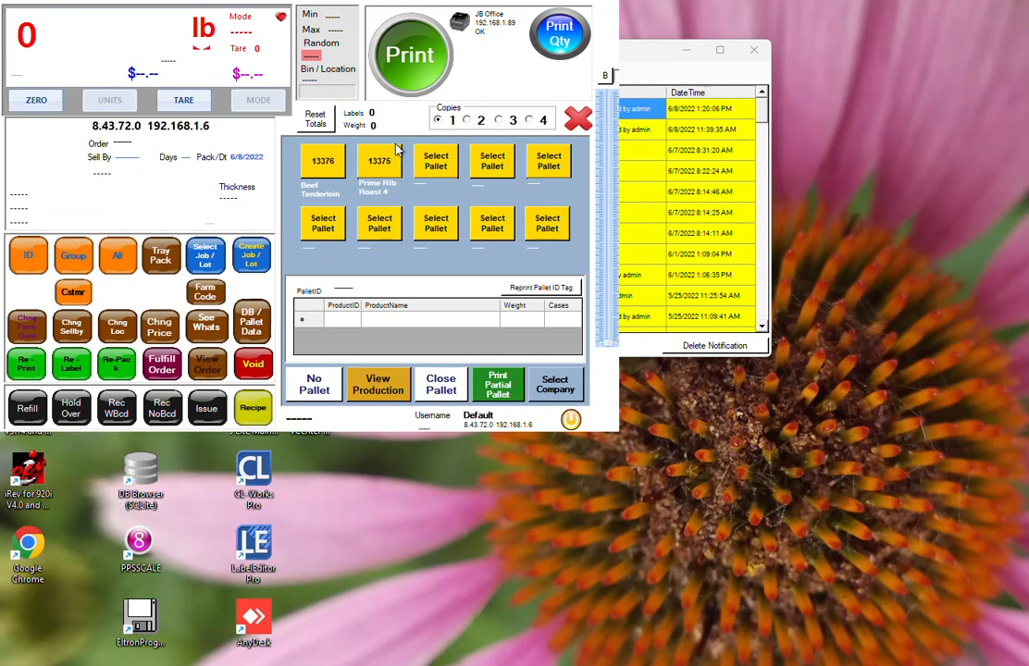
{"action": "left_click", "coordinate": [755, 49]}
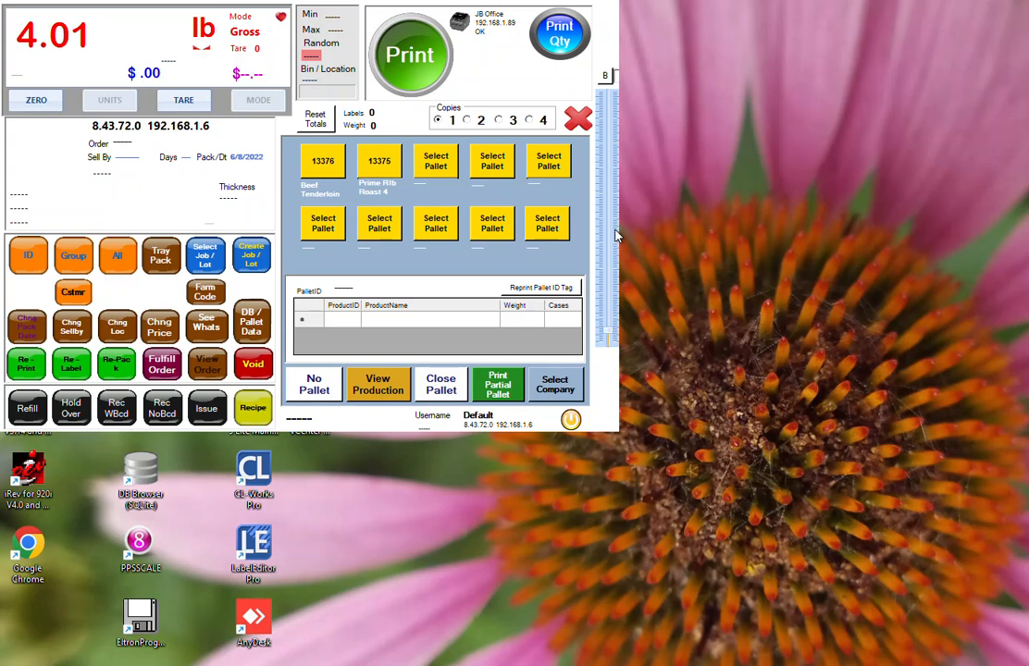
Select lot 2215902 Second Test Lot, search the products for 111 and load product 11101.
{"action": "left_click", "coordinate": [206, 257]}
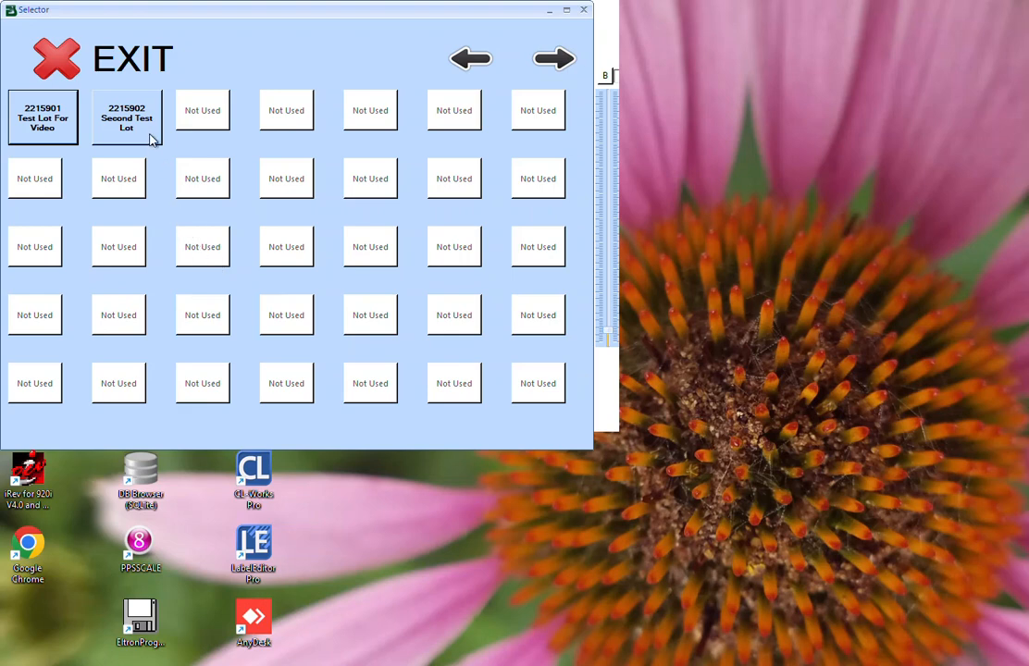
{"action": "left_click", "coordinate": [153, 137]}
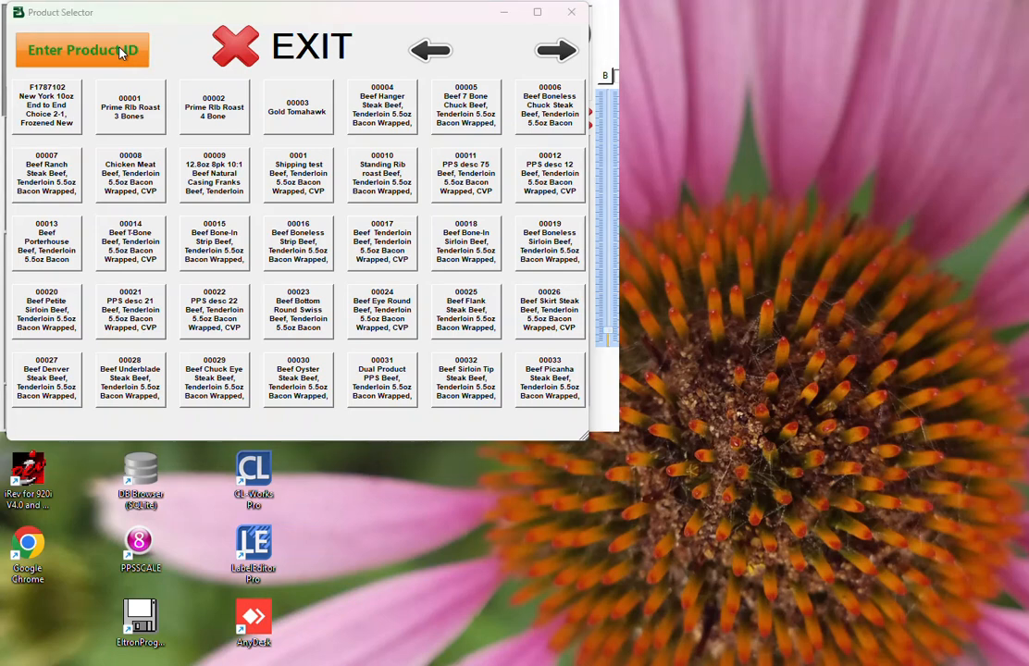
{"action": "left_click", "coordinate": [121, 52]}
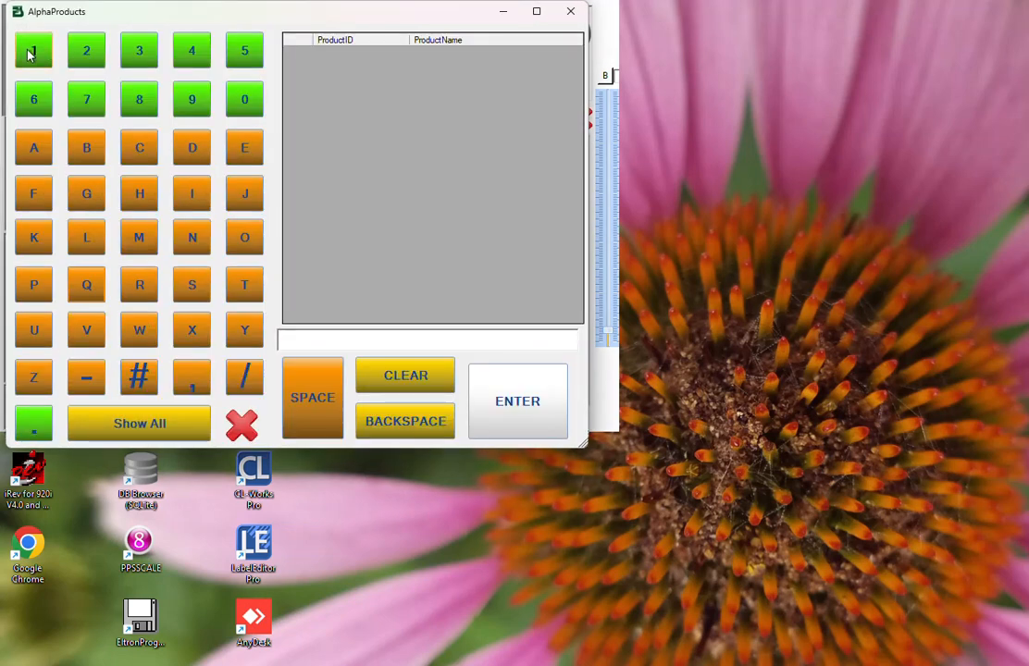
{"action": "left_click", "coordinate": [31, 51]}
{"action": "left_click", "coordinate": [31, 52]}
{"action": "left_click", "coordinate": [32, 52]}
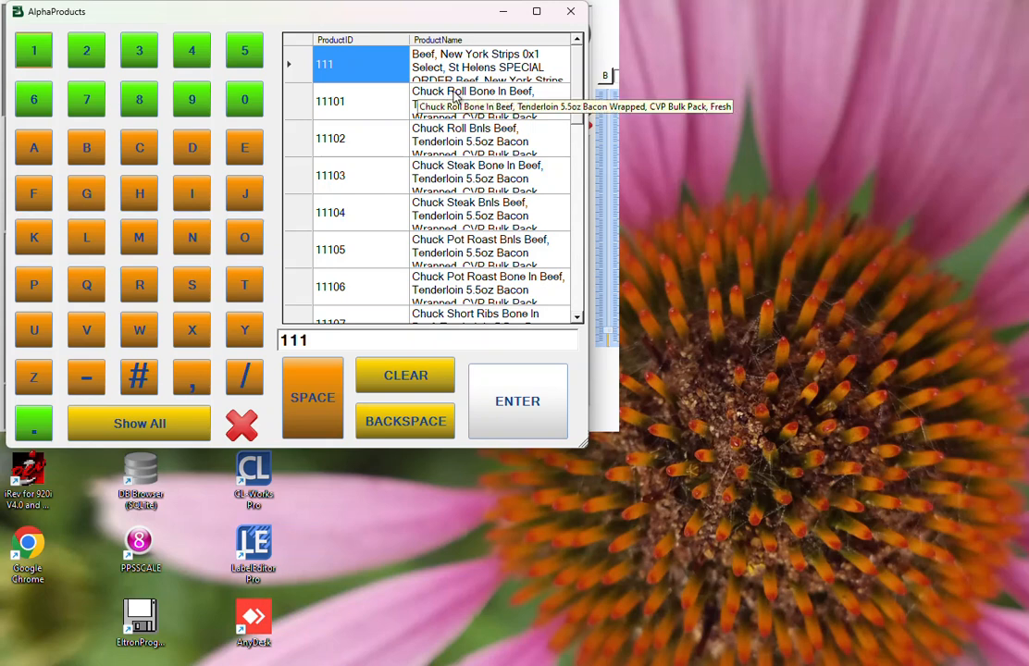
{"action": "double_click", "coordinate": [328, 108]}
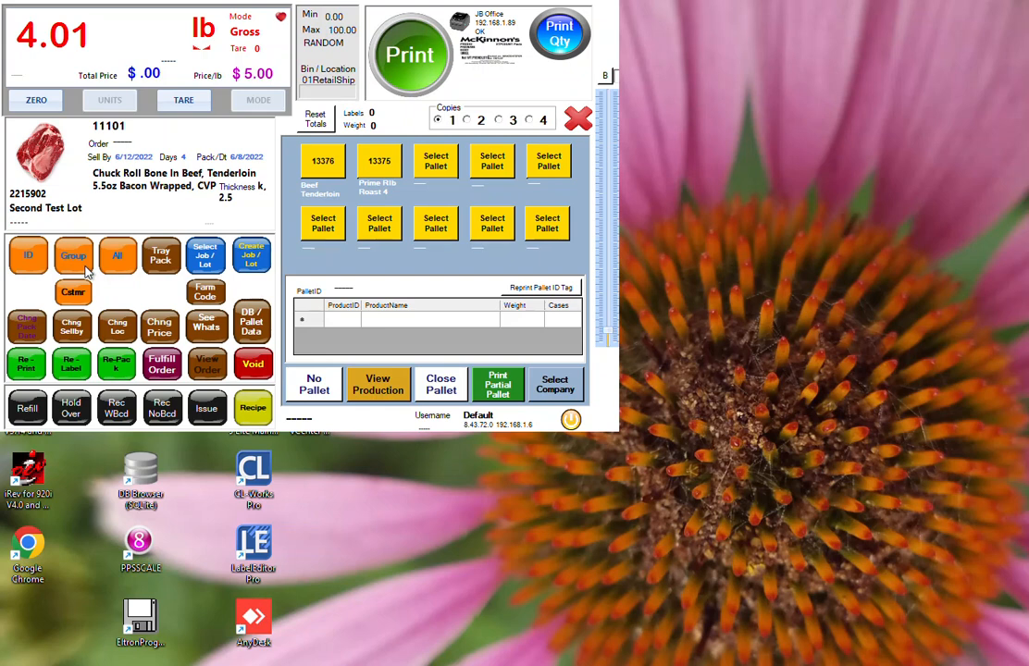
Print three labels for product 11101 at different scale weights, lowering the weight to 9.01 lb for the last one.
{"action": "left_click", "coordinate": [433, 57]}
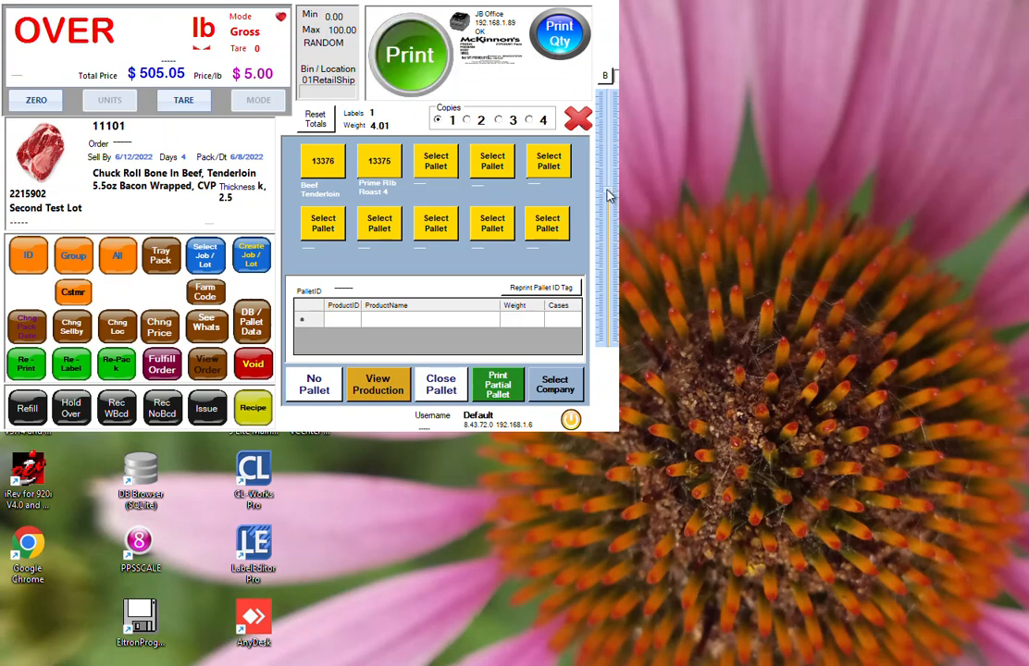
{"action": "left_click", "coordinate": [430, 62]}
{"action": "left_click_drag", "start_coordinate": [611, 197], "coordinate": [618, 329]}
{"action": "scroll", "coordinate": [618, 320], "scroll_direction": "up", "scroll_amount": 1}
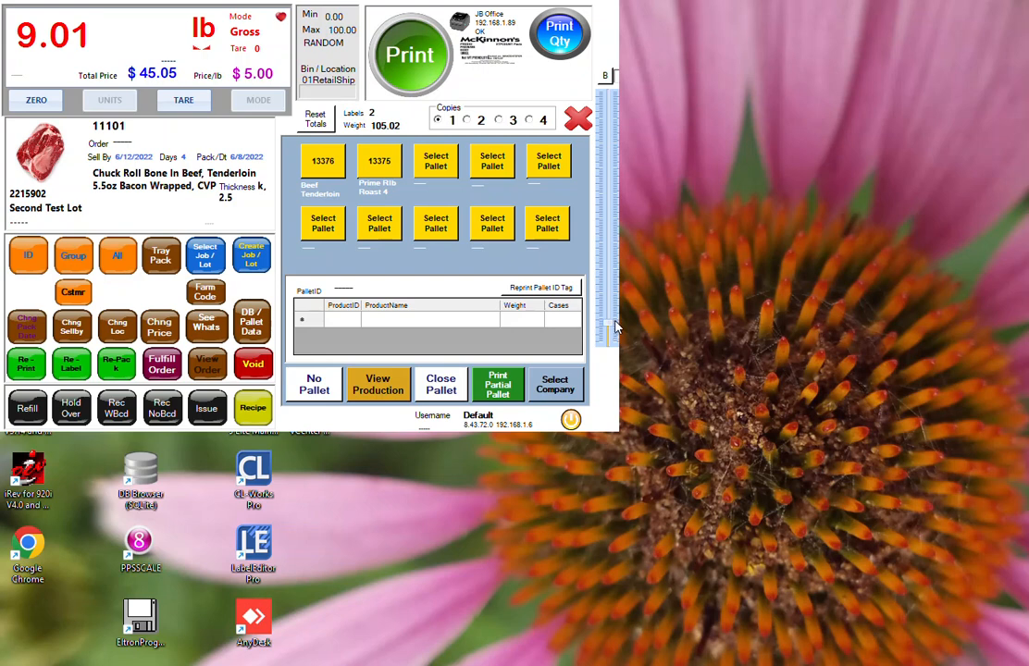
{"action": "left_click", "coordinate": [413, 46]}
Choose product 13507 Organic Lamb Offal from product group 23 Organic Lamb.
{"action": "left_click", "coordinate": [74, 259]}
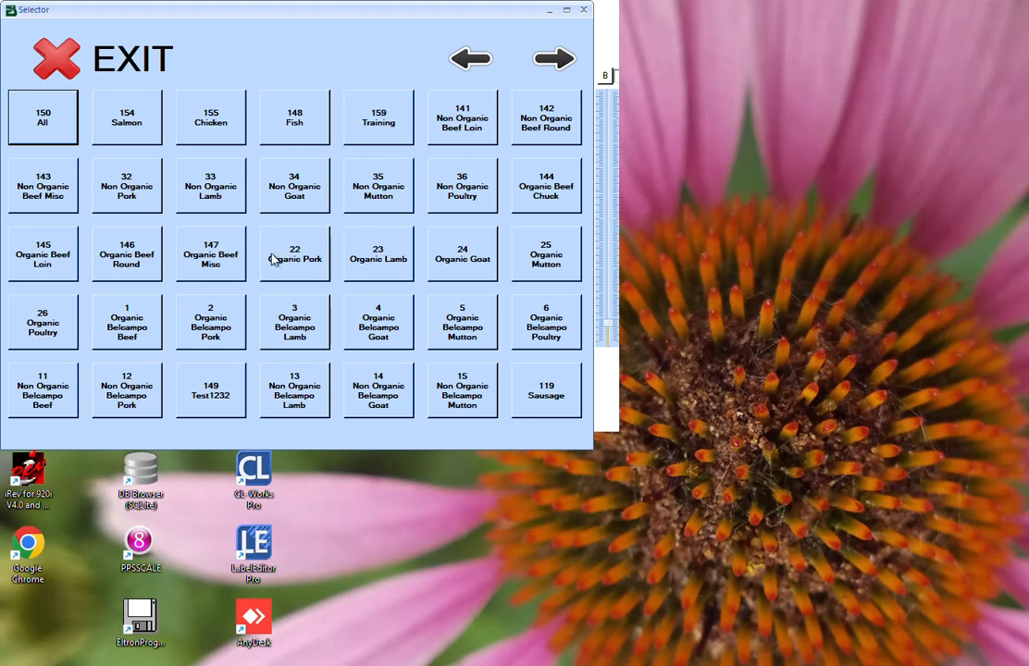
{"action": "left_click", "coordinate": [371, 263]}
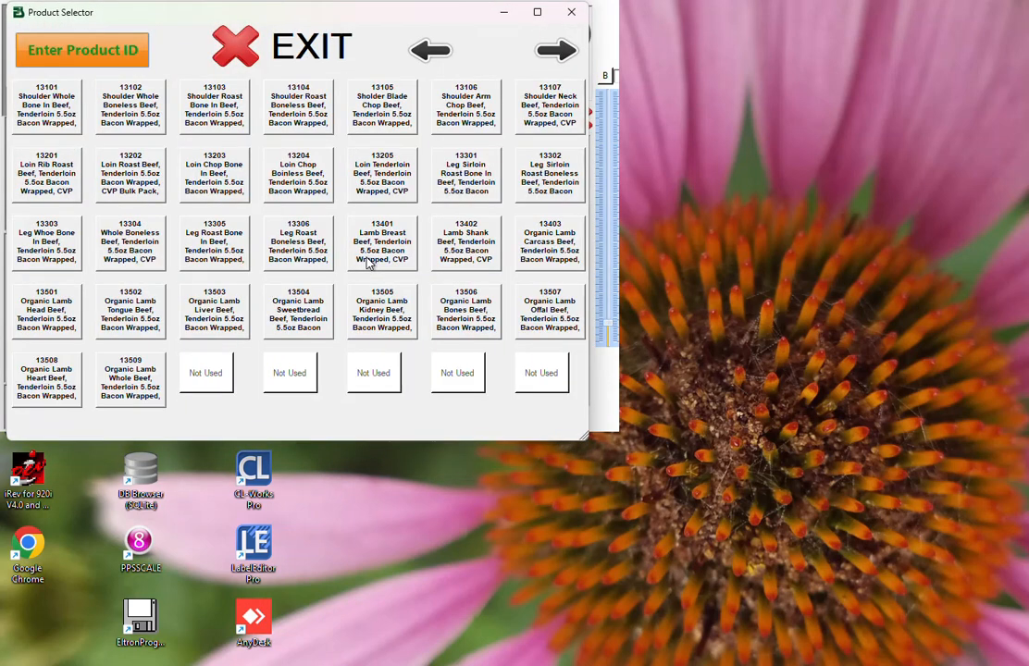
{"action": "left_click", "coordinate": [555, 320]}
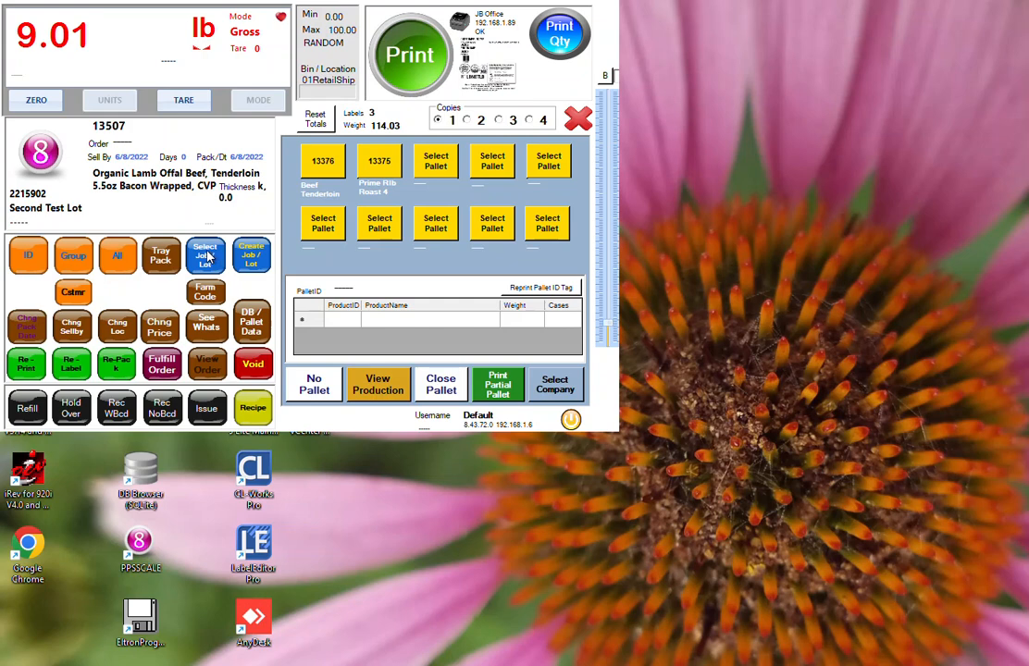
Choose product 03002 Snack Sticks & String Cheese from the second page of all products.
{"action": "left_click", "coordinate": [121, 262]}
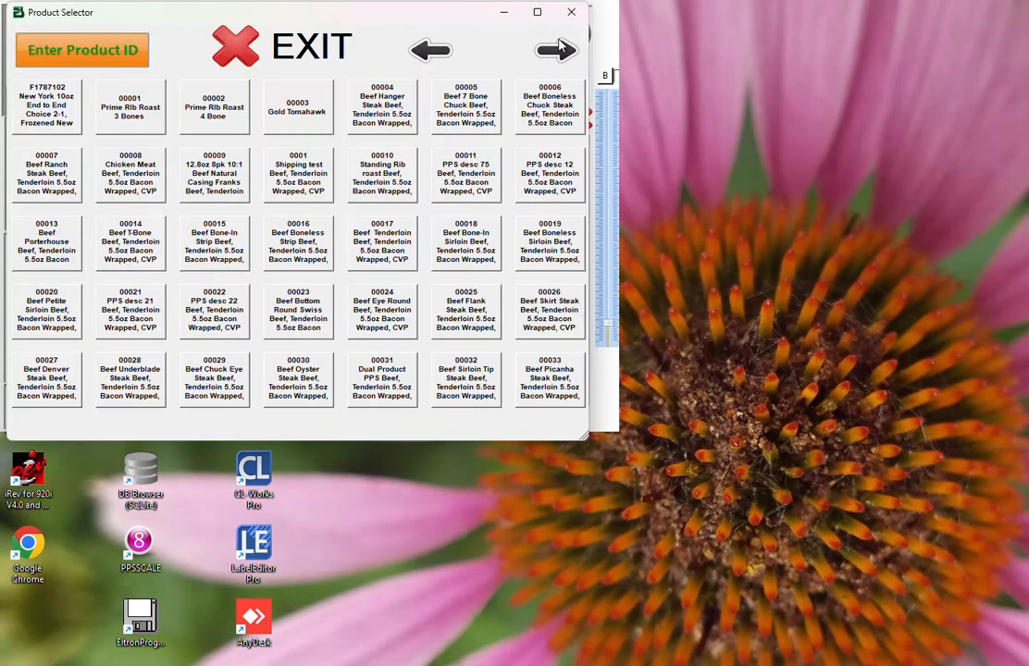
{"action": "left_click", "coordinate": [555, 49]}
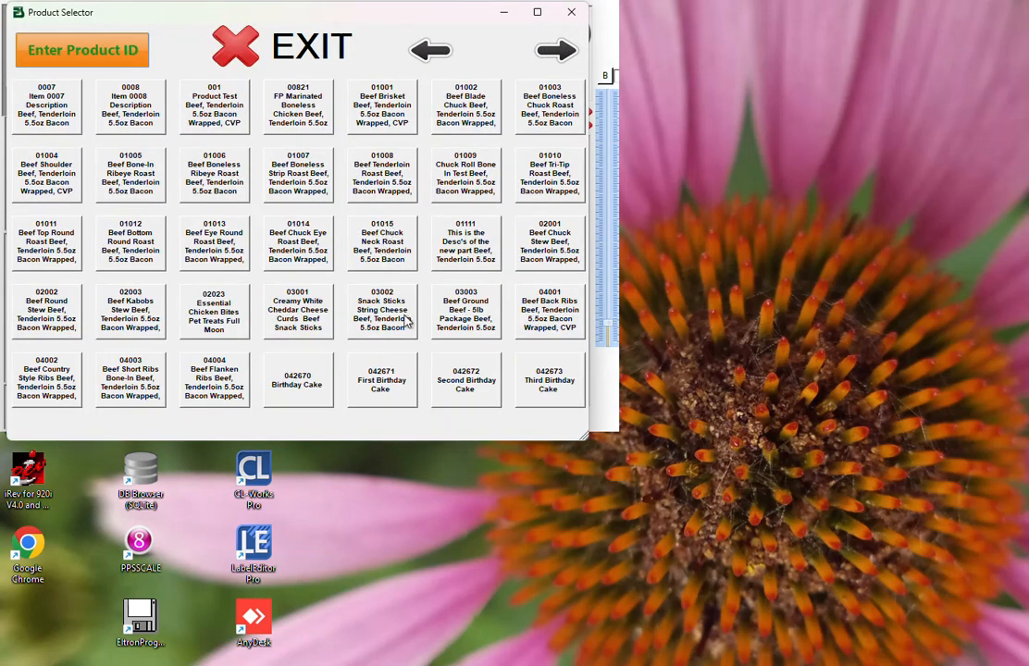
{"action": "left_click", "coordinate": [381, 310]}
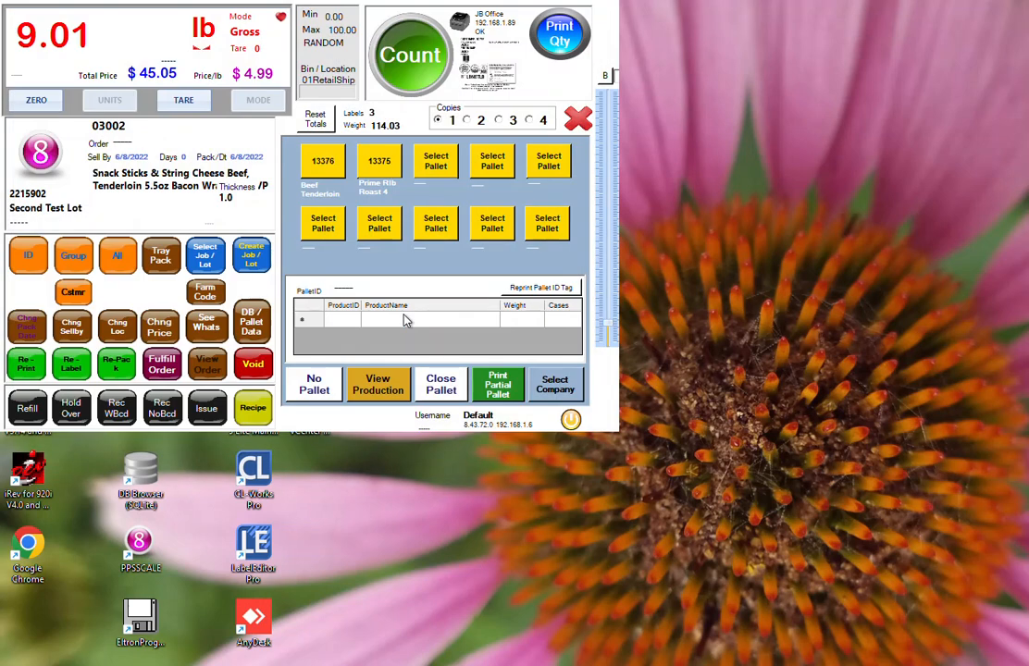
Search the products by name for BACON and load product 00004 Beef Hanger Steak.
{"action": "left_click", "coordinate": [37, 265]}
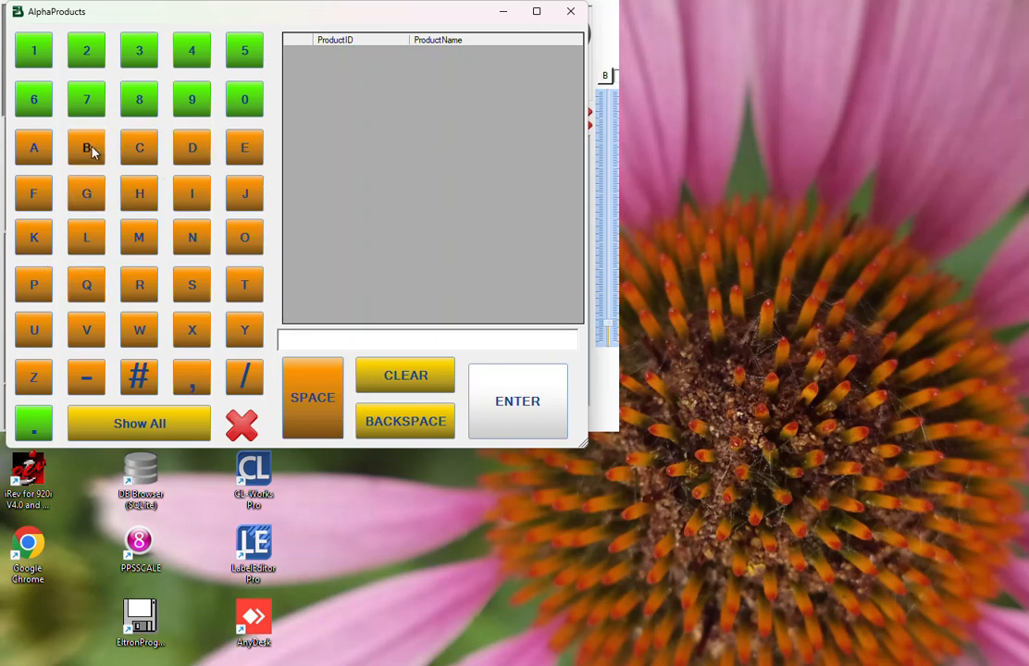
{"action": "left_click", "coordinate": [90, 150]}
{"action": "left_click", "coordinate": [37, 140]}
{"action": "left_click", "coordinate": [136, 148]}
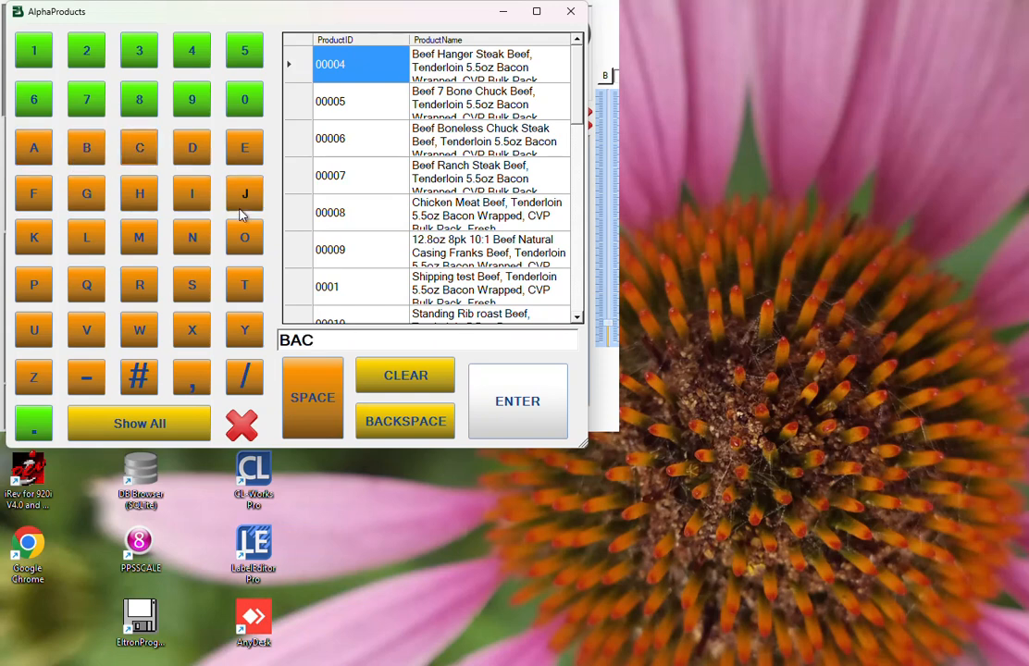
{"action": "left_click", "coordinate": [245, 237]}
{"action": "left_click", "coordinate": [196, 242]}
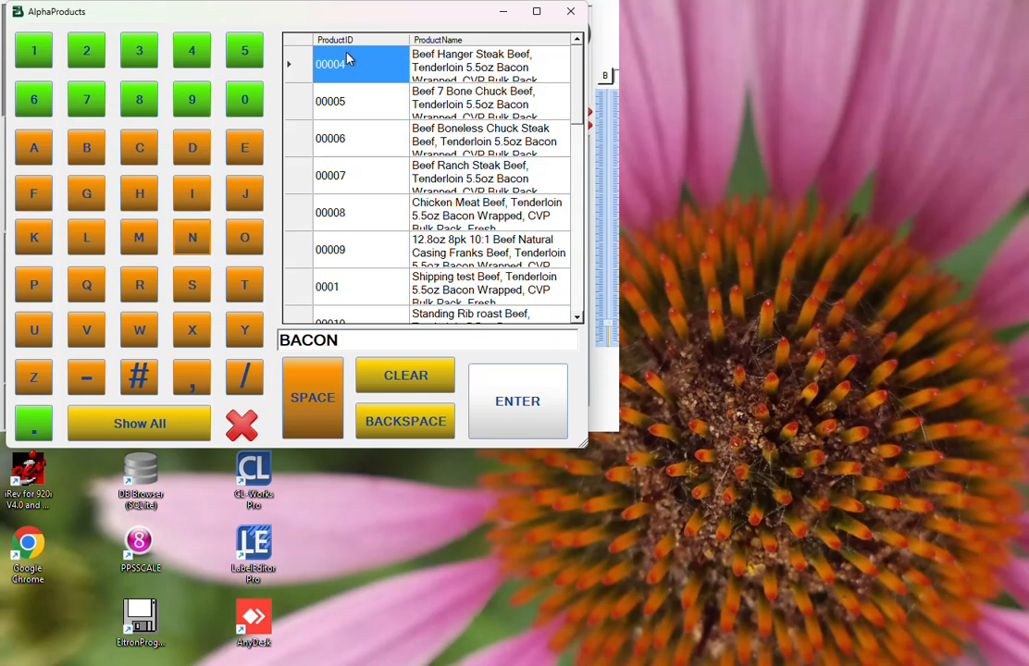
{"action": "left_click", "coordinate": [440, 64]}
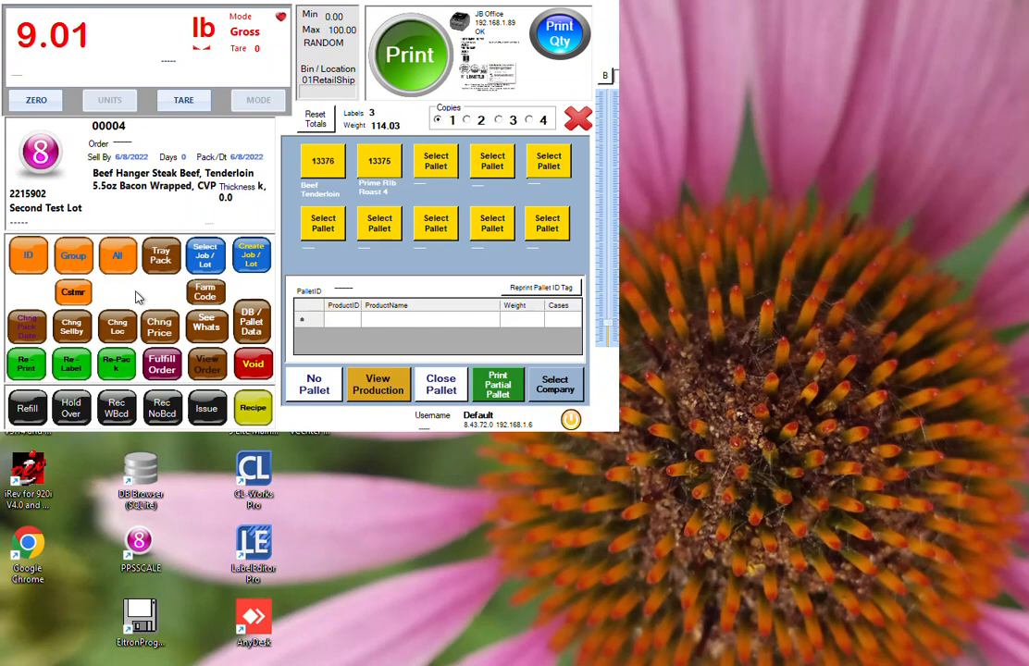
In Tray Pack, print two pack labels and the case label for product 00004, and close Tray Pack.
{"action": "left_click", "coordinate": [162, 263]}
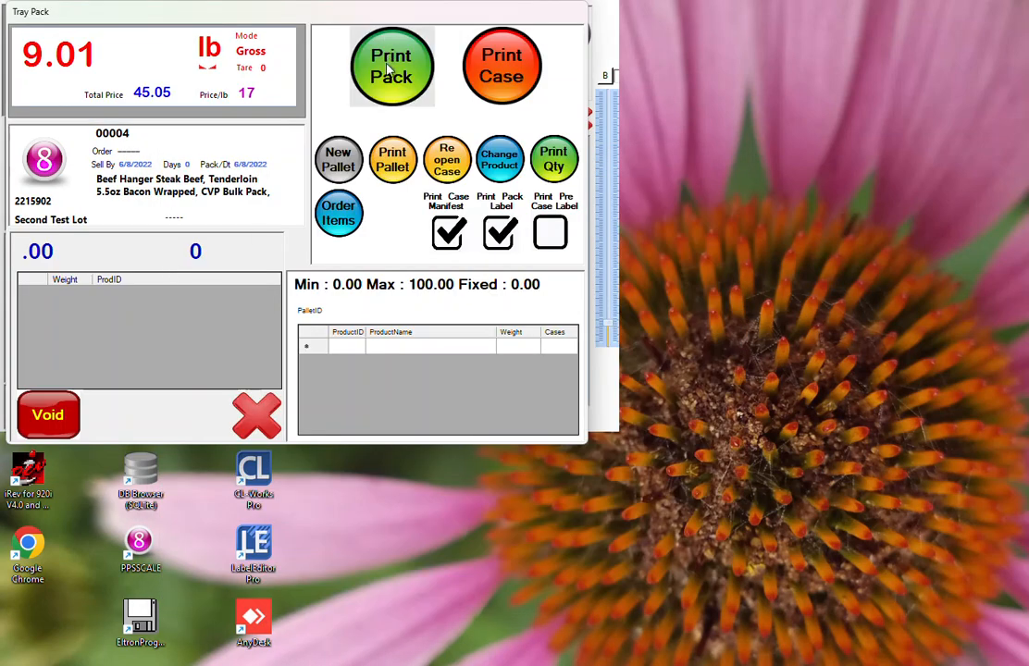
{"action": "left_click", "coordinate": [389, 70]}
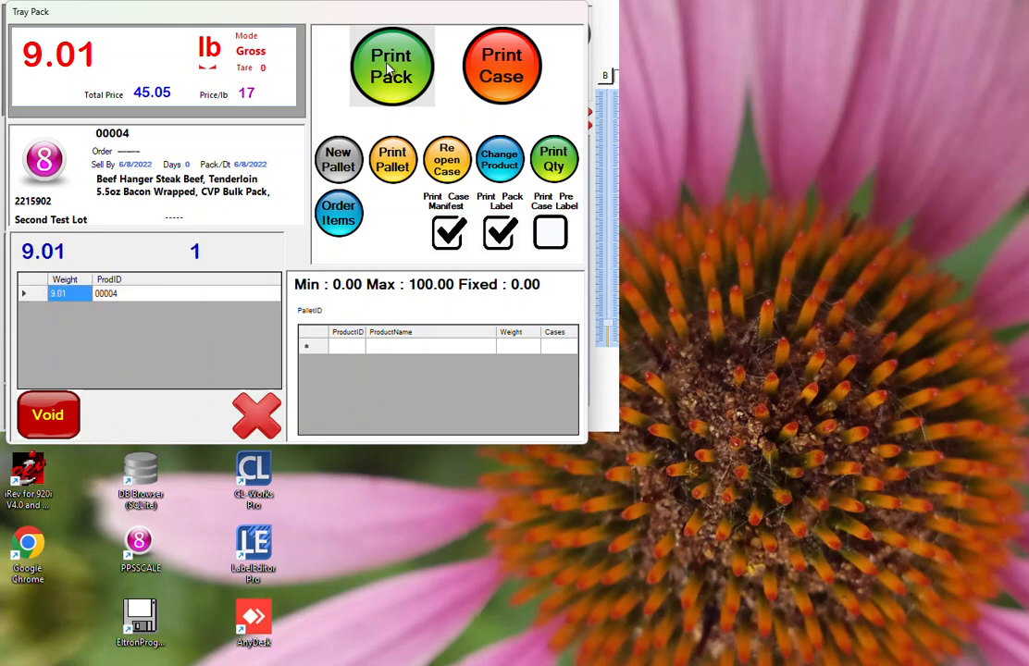
{"action": "left_click", "coordinate": [389, 70]}
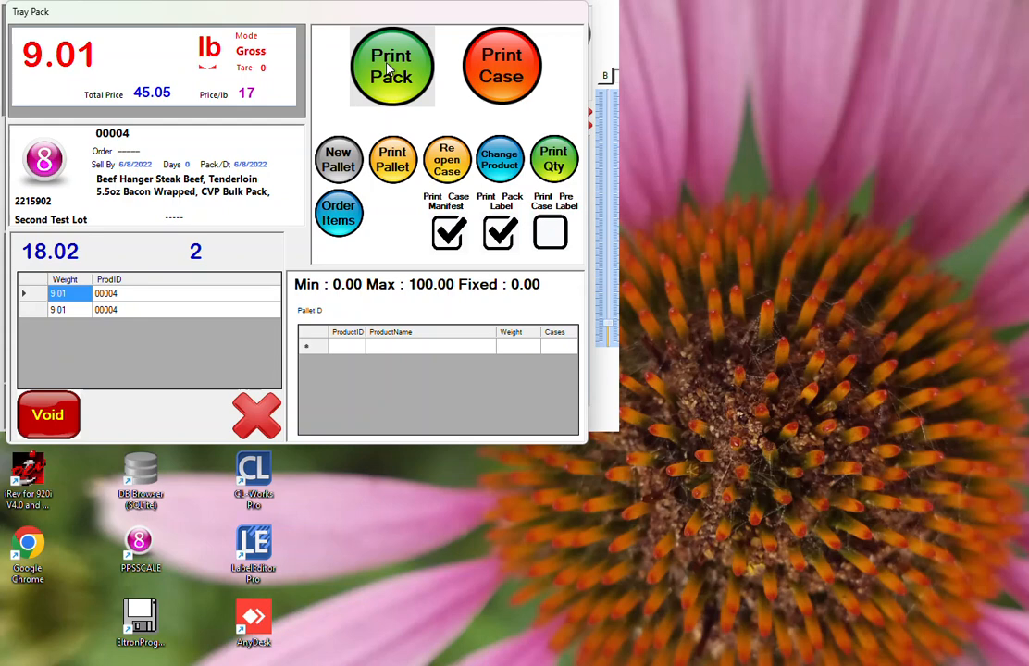
{"action": "left_click", "coordinate": [504, 75]}
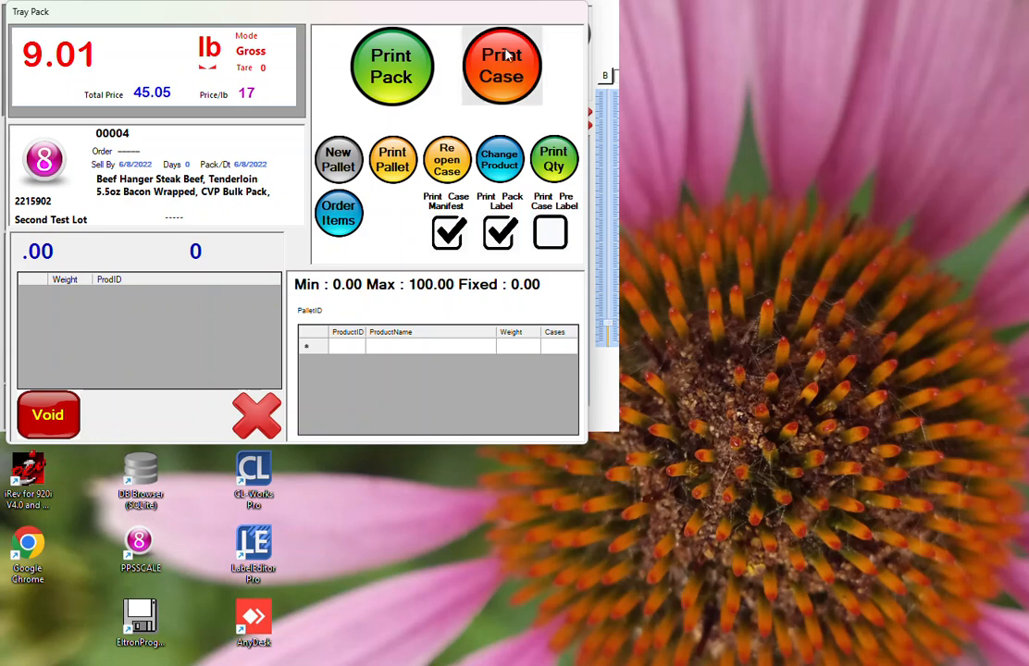
{"action": "left_click", "coordinate": [278, 427]}
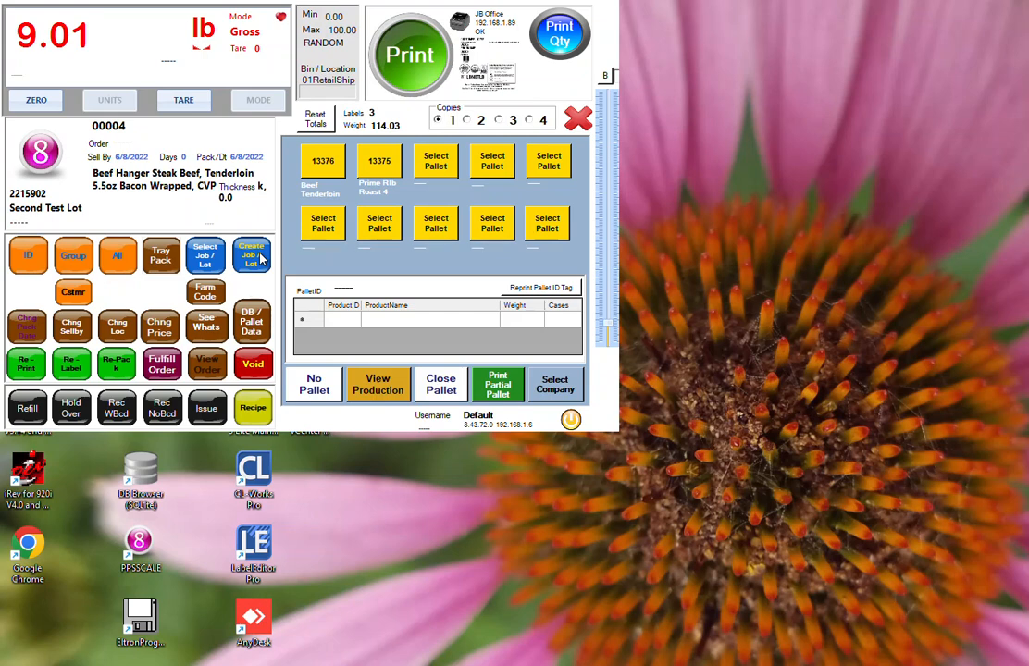
Assign the customer 110 GRILL - STRATHAM and print a quantity of 2 labels at a weight of 1.
{"action": "left_click", "coordinate": [76, 293]}
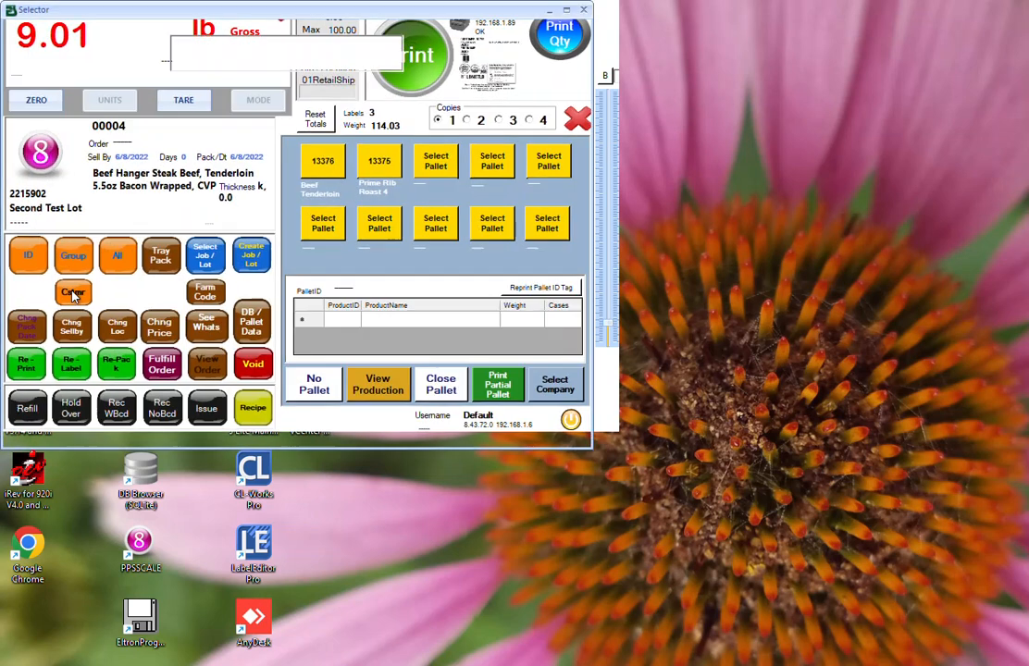
{"action": "left_click", "coordinate": [296, 322]}
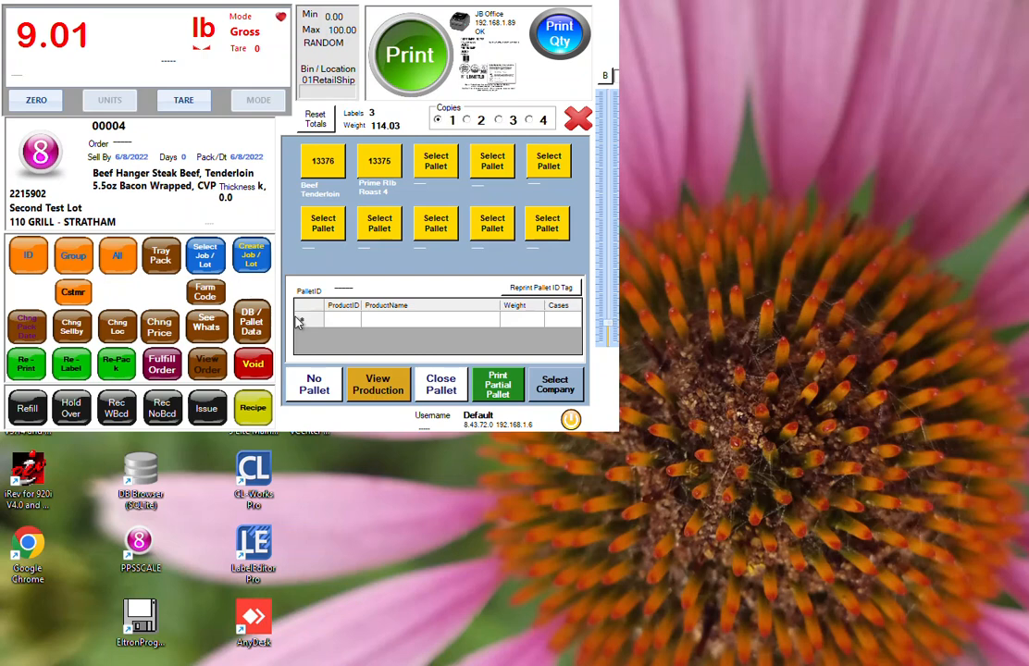
{"action": "left_click", "coordinate": [572, 37]}
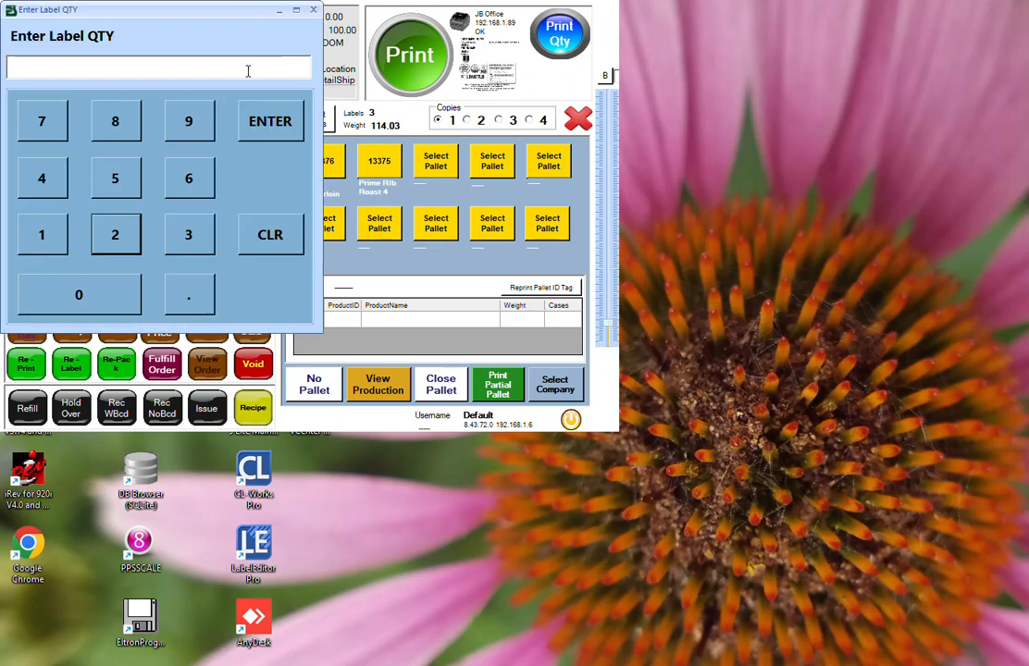
{"action": "left_click", "coordinate": [114, 232]}
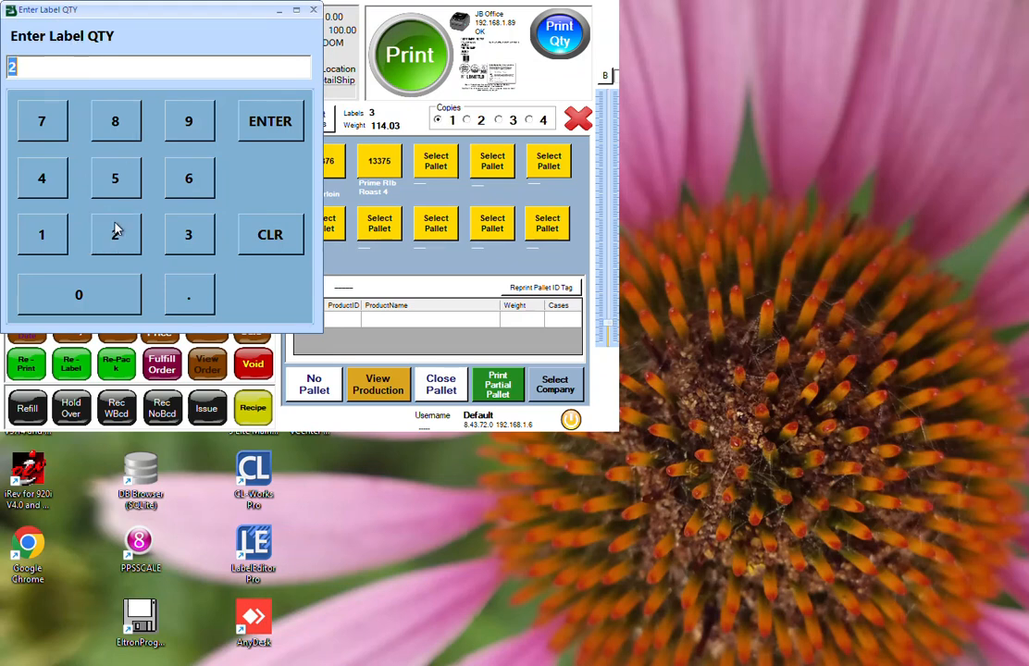
{"action": "left_click", "coordinate": [264, 130]}
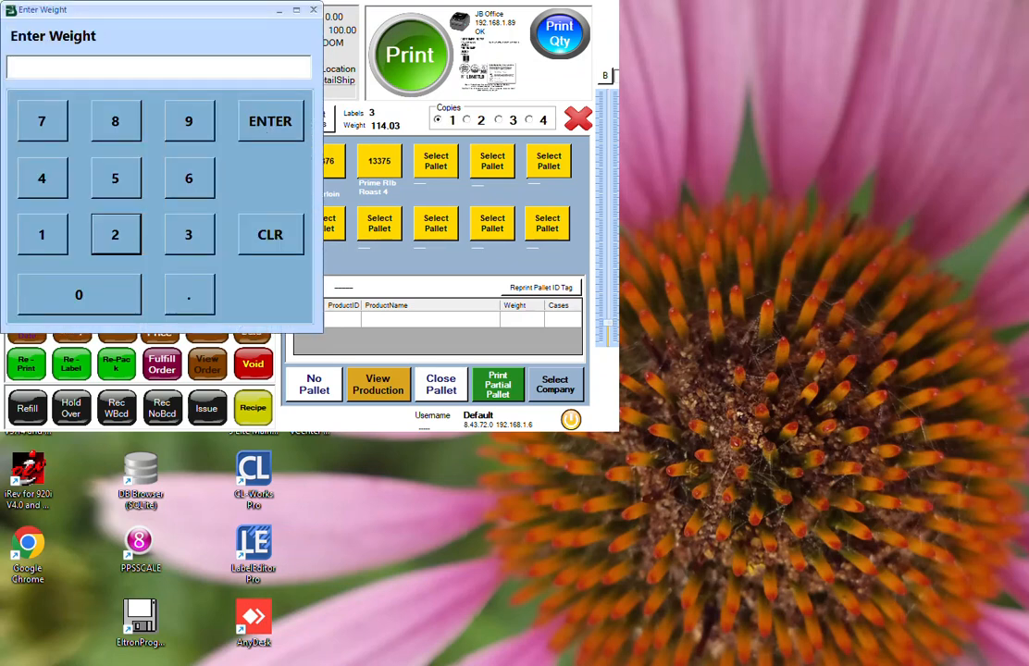
{"action": "left_click", "coordinate": [45, 233]}
{"action": "left_click", "coordinate": [273, 139]}
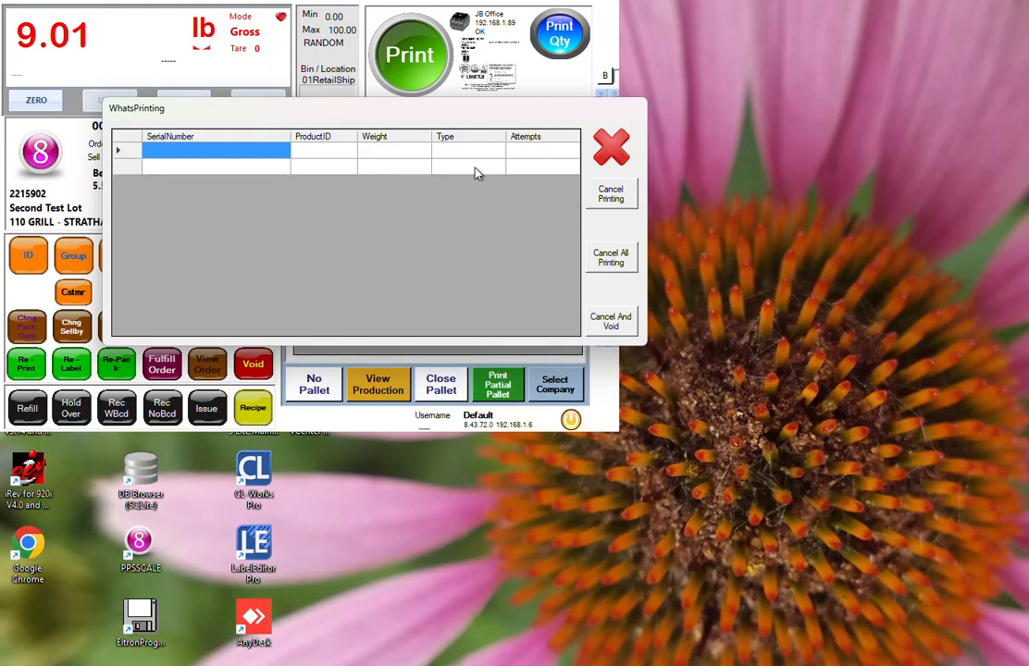
{"action": "left_click", "coordinate": [618, 152]}
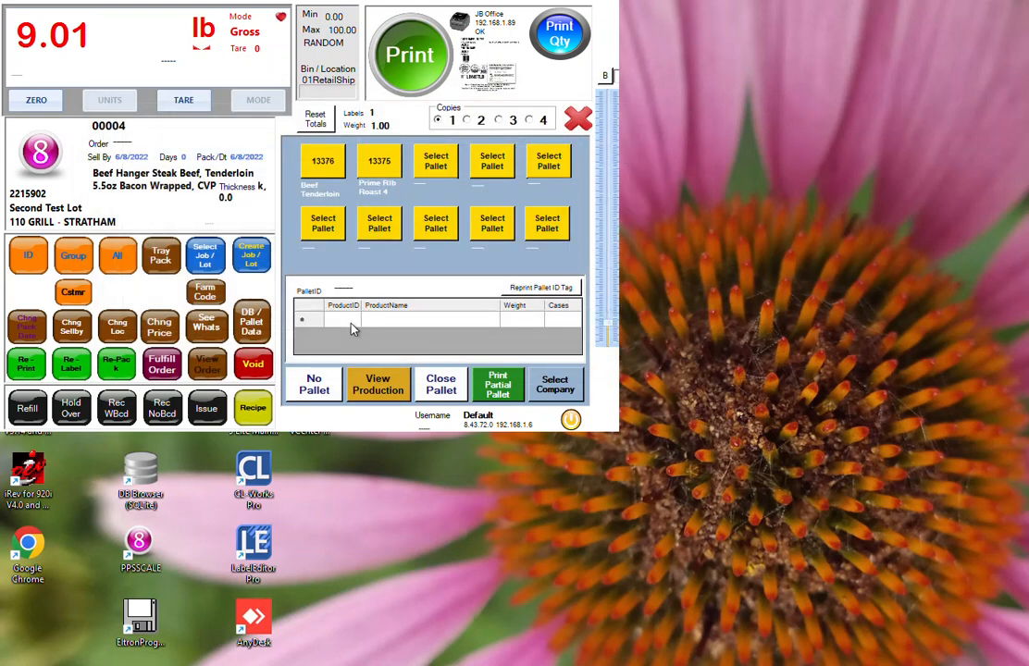
Switch the pallet data table to the variable field data and back.
{"action": "left_click", "coordinate": [258, 322]}
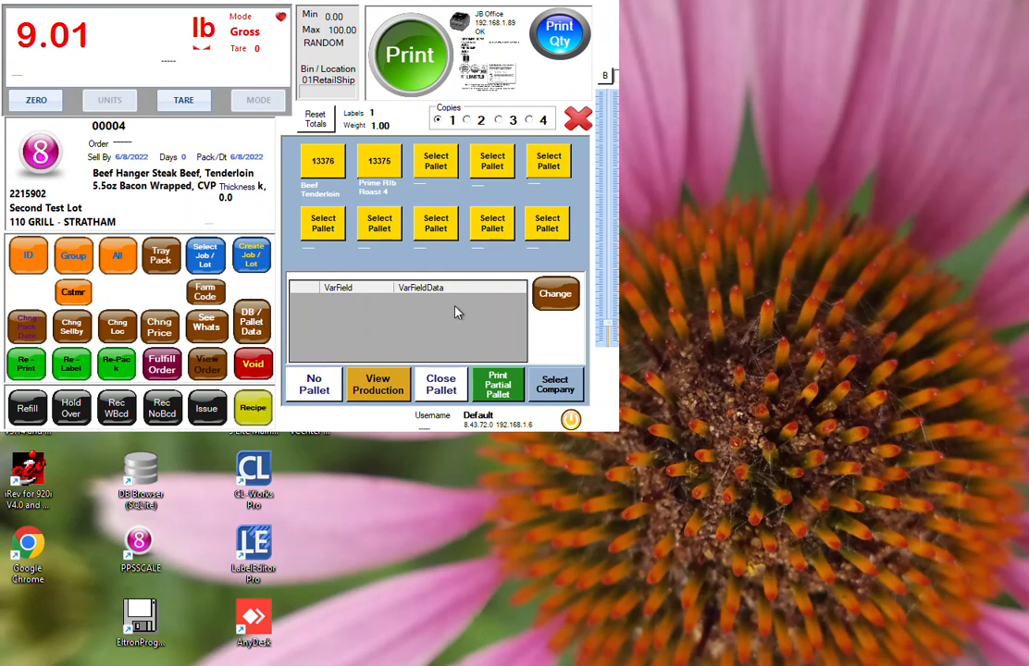
{"action": "left_click", "coordinate": [258, 322]}
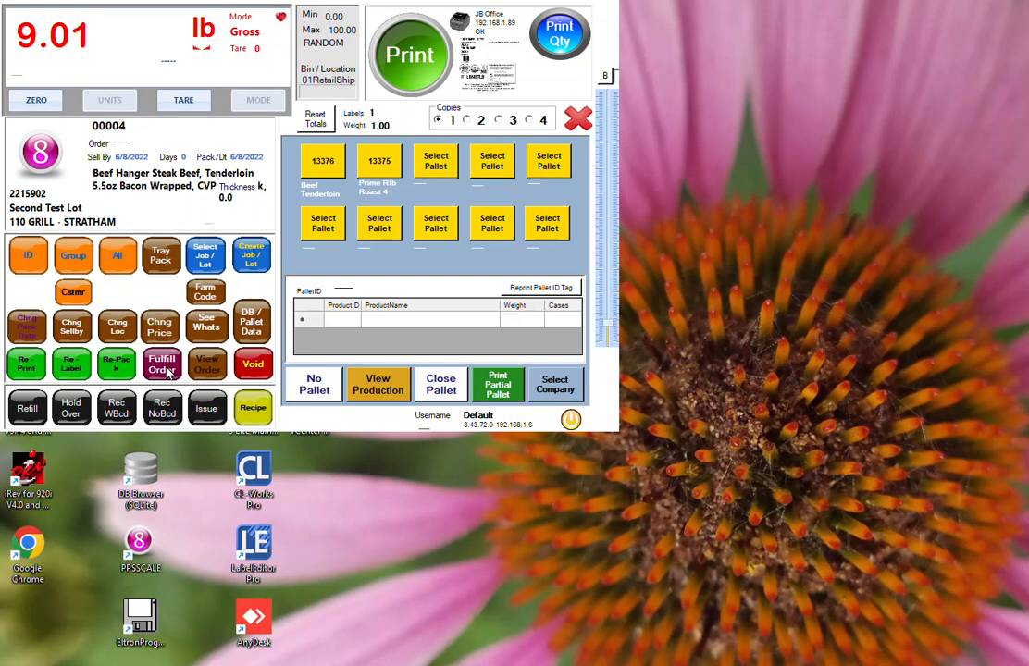
Void the three Beef Hanger Steak records of product 00004 in lot 2215902.
{"action": "left_click", "coordinate": [257, 368]}
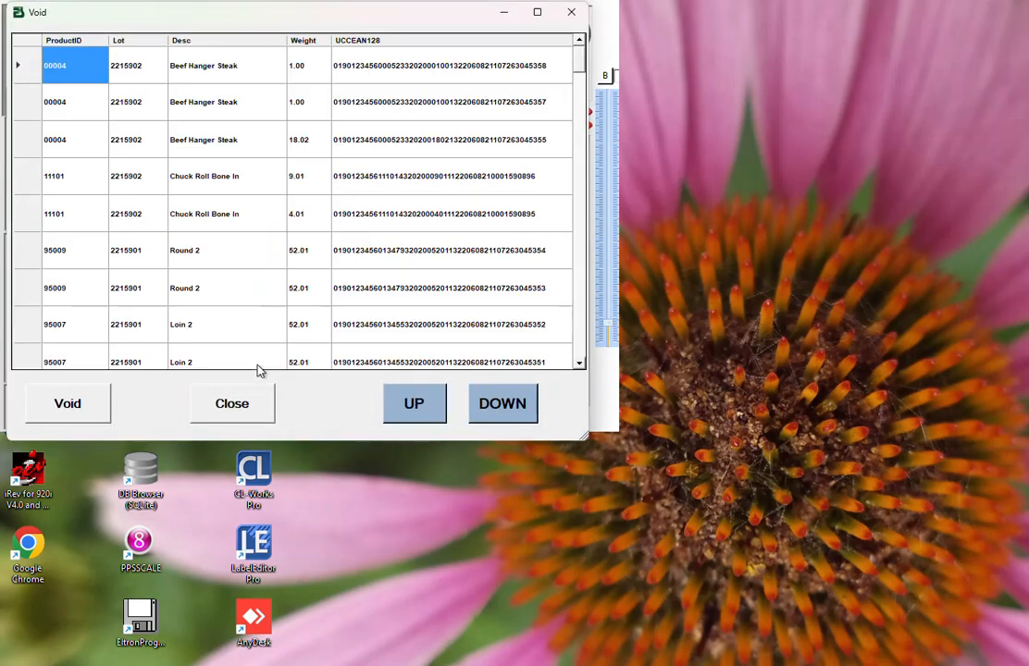
{"action": "left_click", "coordinate": [30, 71]}
{"action": "left_click_drag", "start_coordinate": [31, 71], "coordinate": [28, 137]}
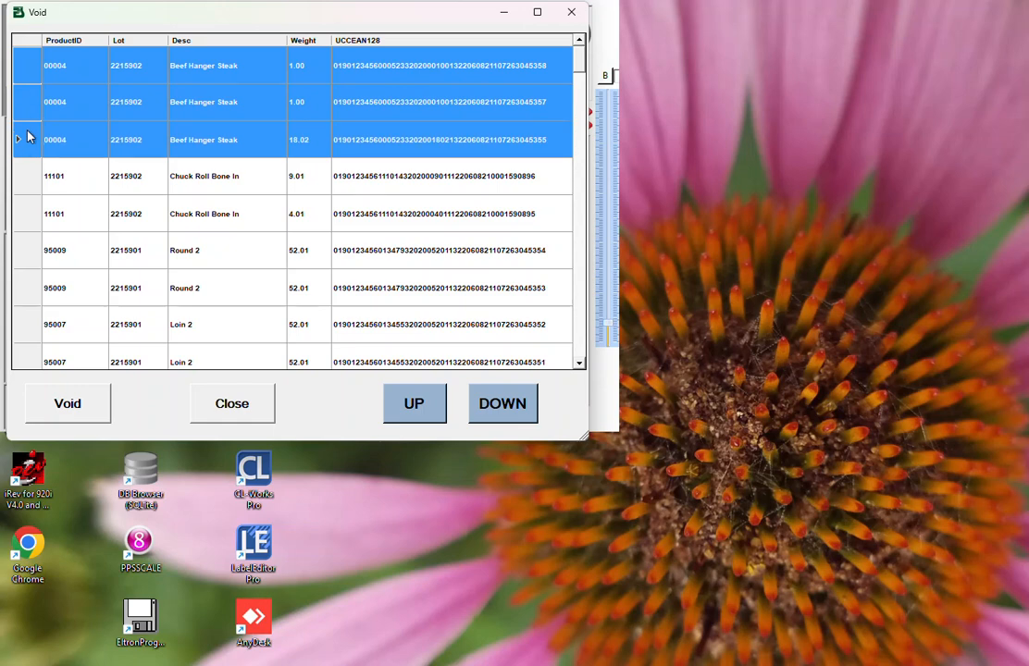
{"action": "left_click", "coordinate": [96, 403]}
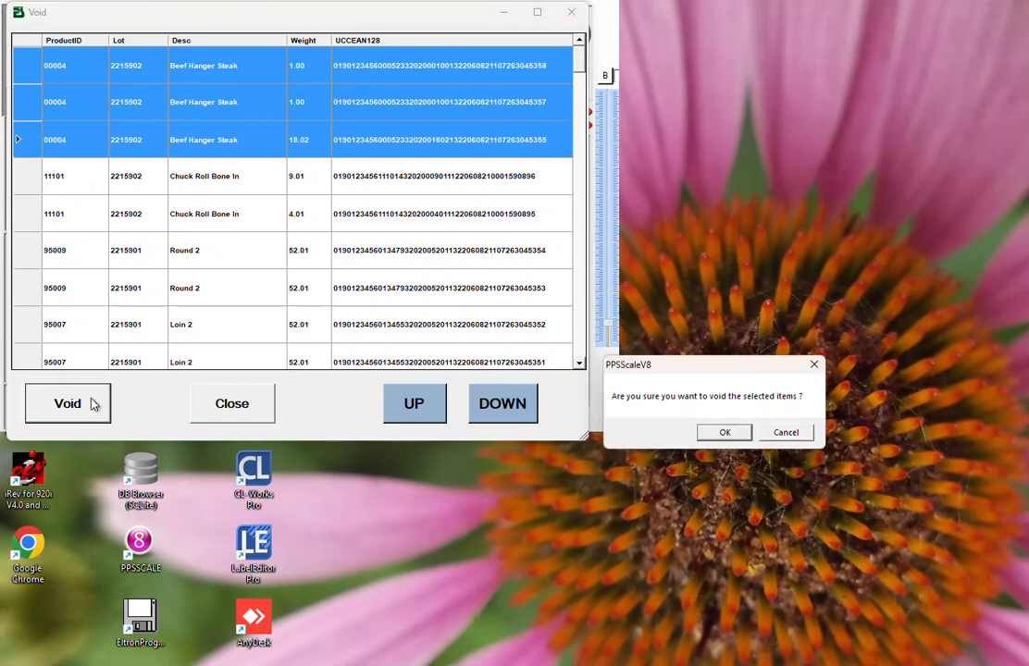
{"action": "left_click", "coordinate": [741, 436]}
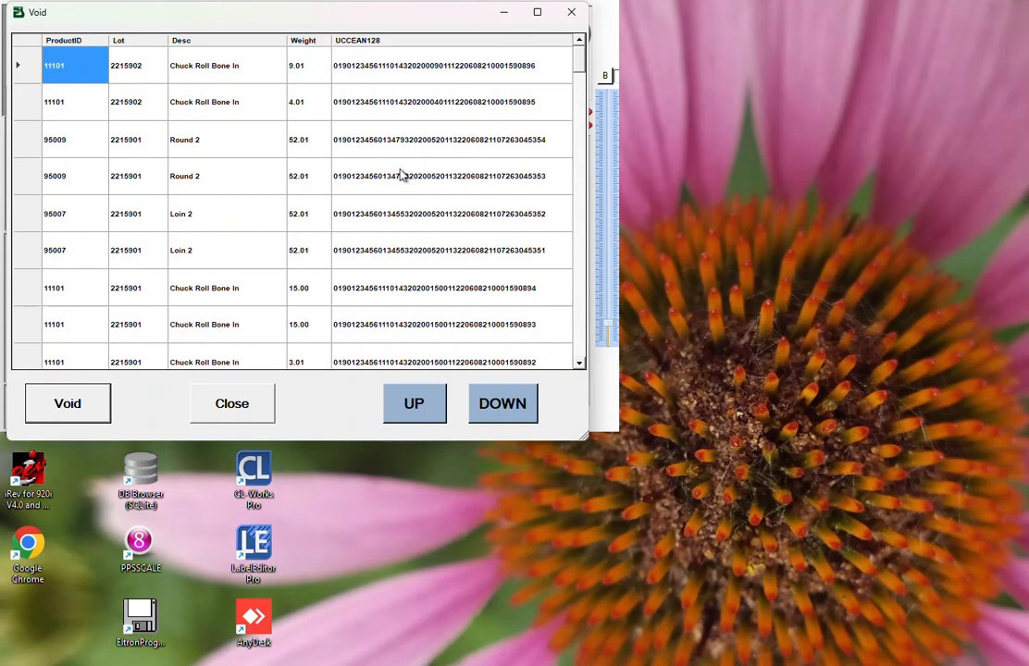
Close the void list, open the recipe for batch 202206072 Spice Mix A with blend number 4, and exit it.
{"action": "left_click", "coordinate": [268, 405]}
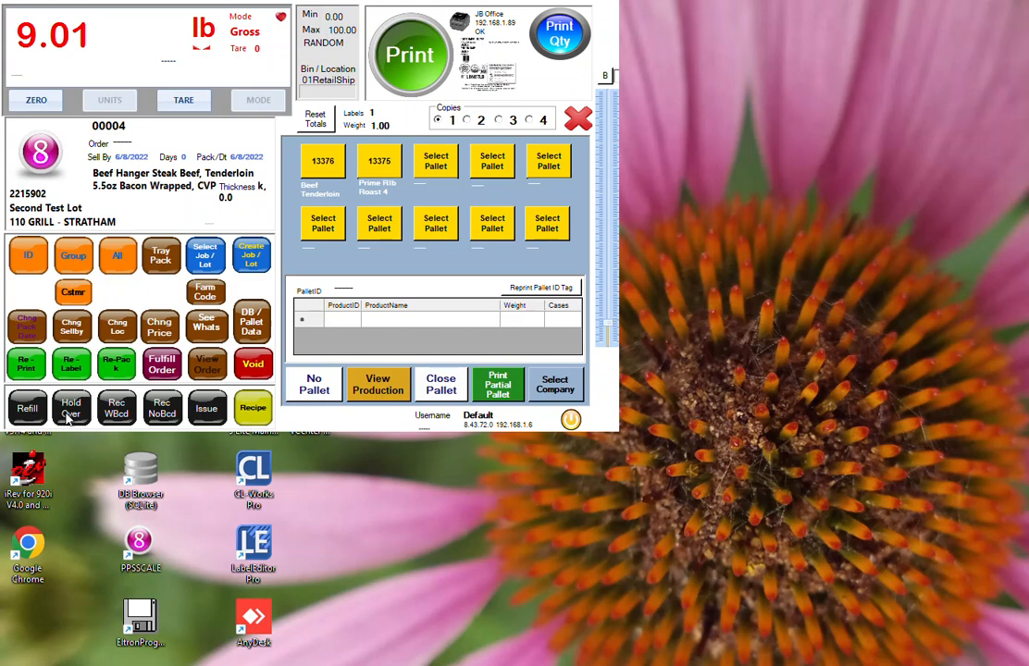
{"action": "left_click", "coordinate": [253, 409]}
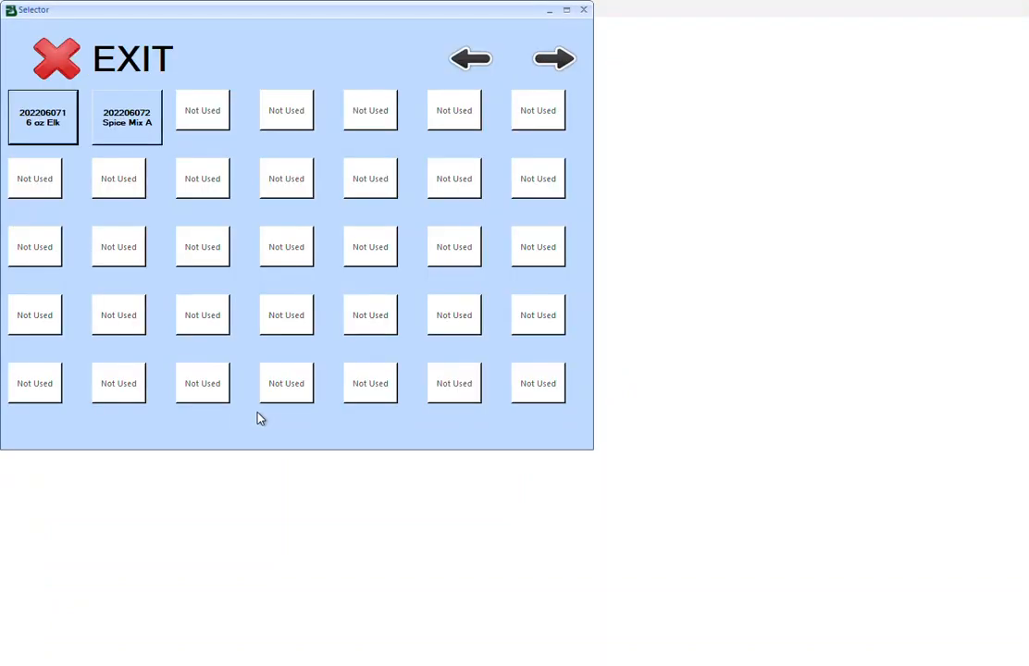
{"action": "left_click", "coordinate": [128, 133]}
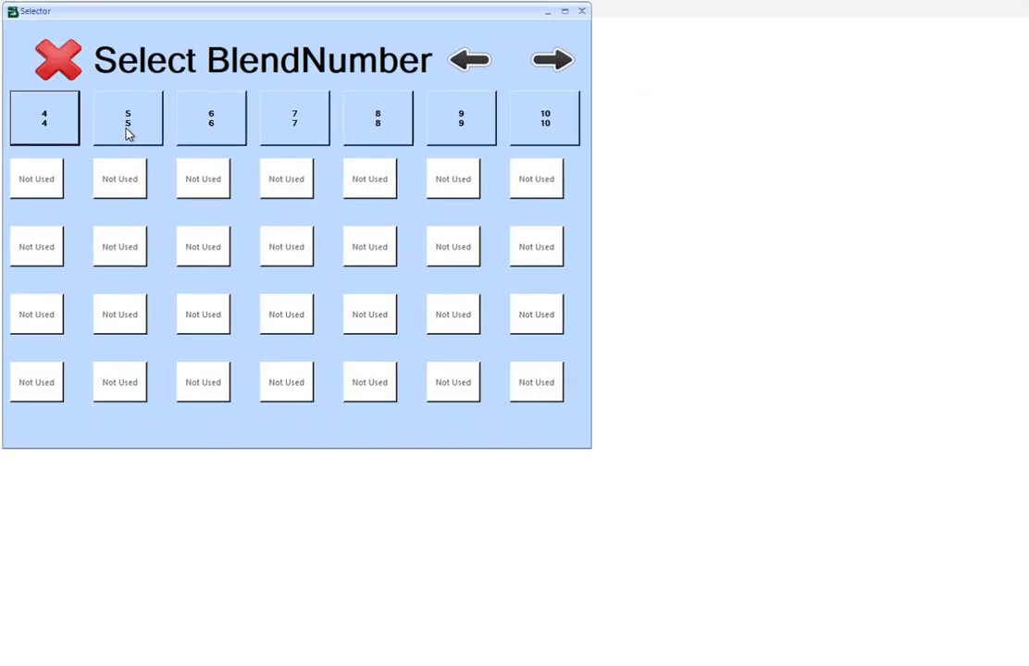
{"action": "left_click", "coordinate": [44, 117]}
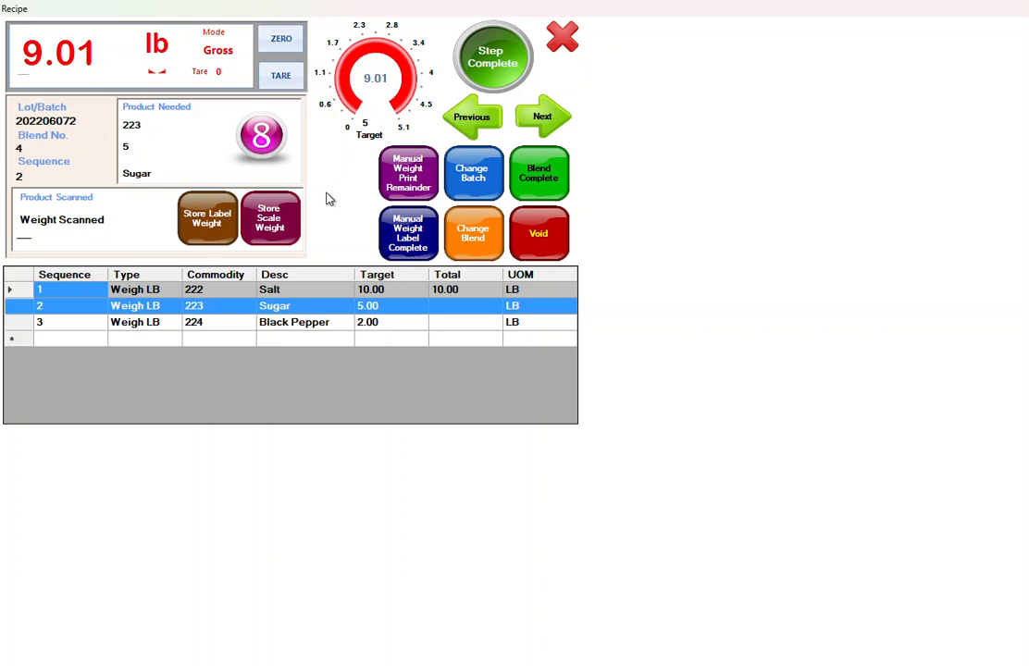
{"action": "left_click", "coordinate": [562, 36]}
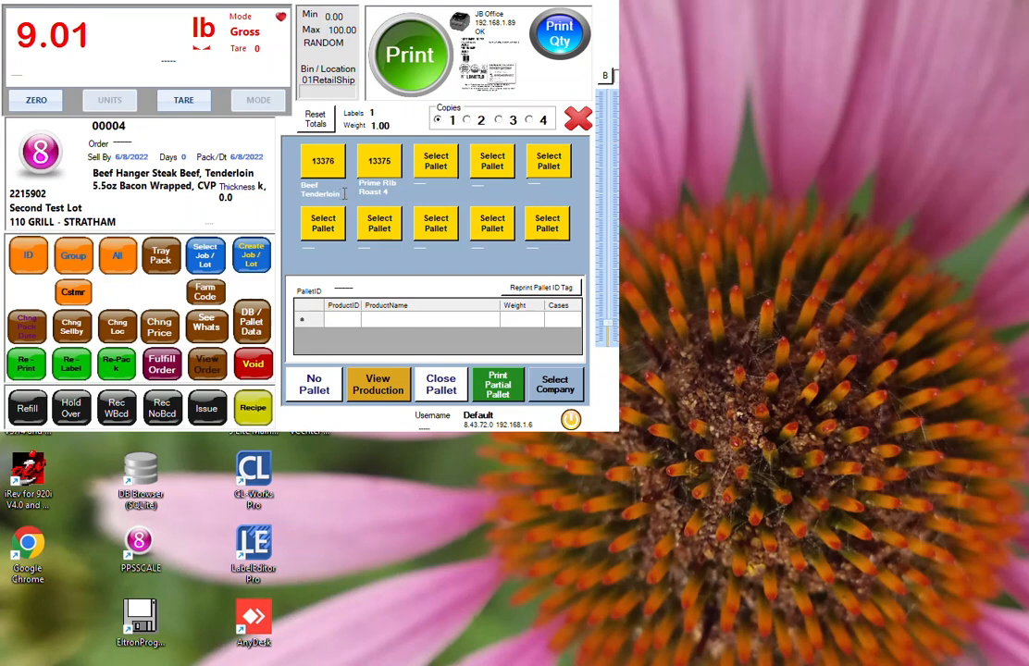
Start a new pallet in the third pallet slot and select lot 2215902 Second Test Lot for it.
{"action": "left_click", "coordinate": [432, 172]}
{"action": "left_click", "coordinate": [58, 61]}
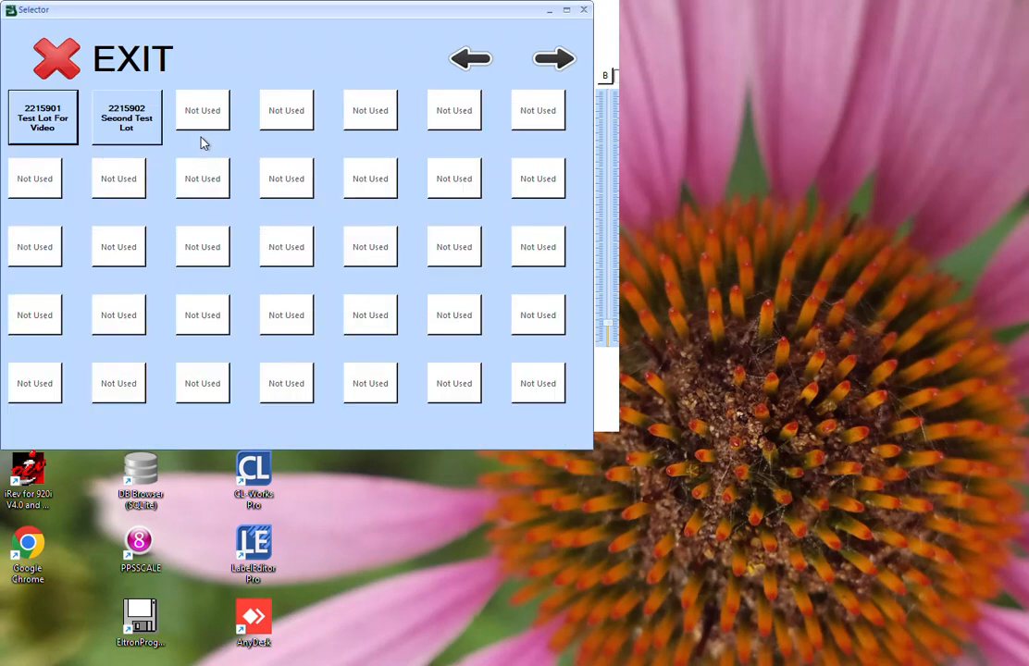
{"action": "left_click", "coordinate": [130, 132]}
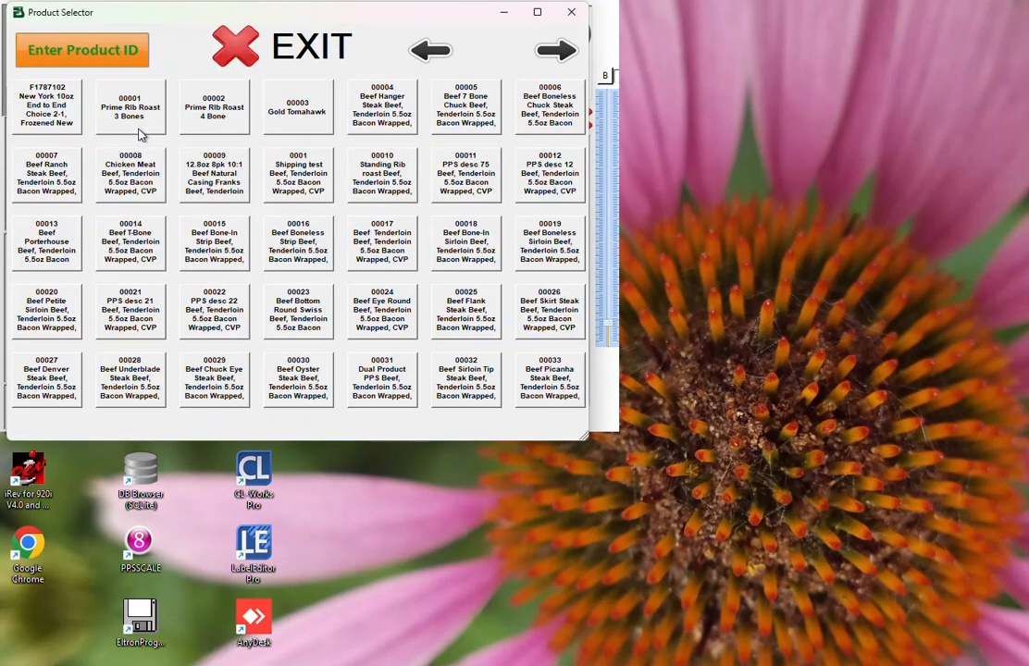
Find product 11101 Chuck Roll Bone In by searching 111, and print two labels onto the new pallet.
{"action": "left_click", "coordinate": [80, 56]}
{"action": "left_click", "coordinate": [37, 59]}
{"action": "left_click", "coordinate": [37, 59]}
{"action": "left_click", "coordinate": [37, 59]}
{"action": "left_click", "coordinate": [340, 106]}
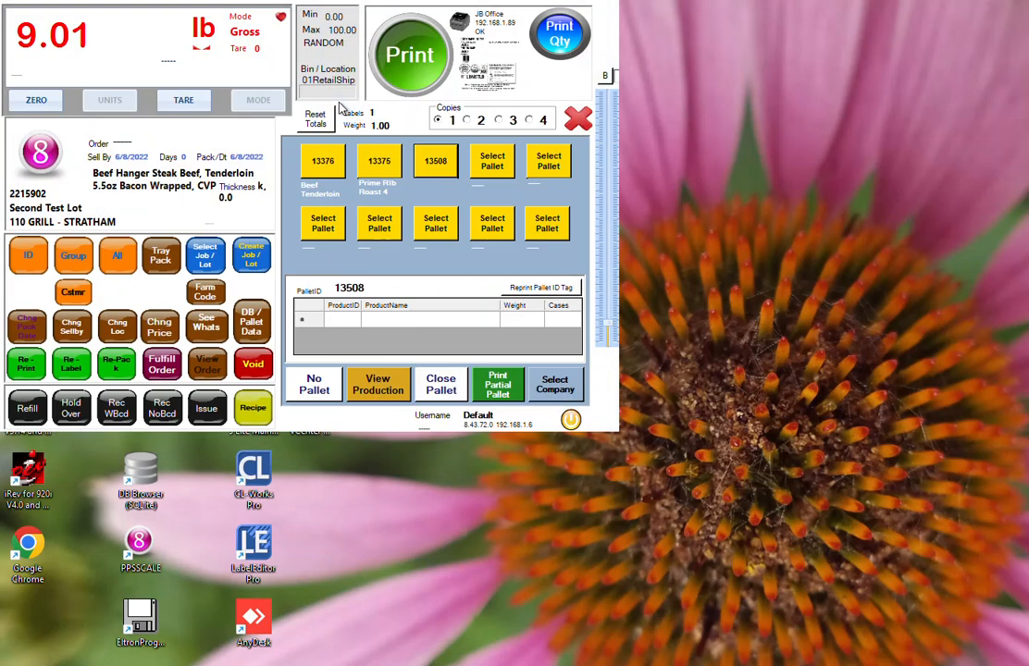
{"action": "left_click", "coordinate": [416, 70]}
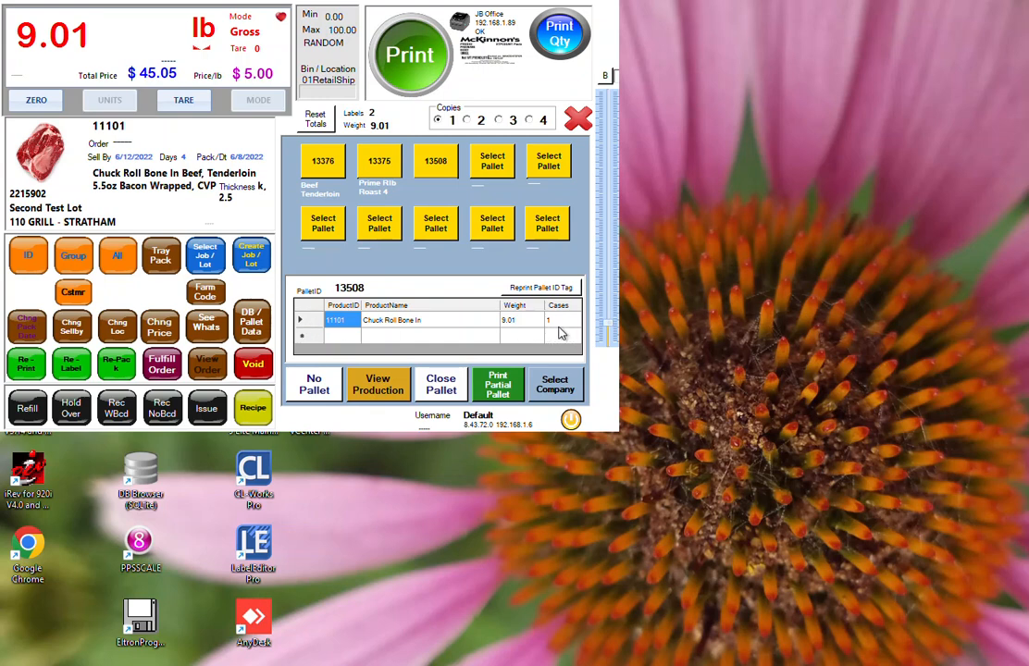
{"action": "left_click", "coordinate": [424, 82]}
Find product 11102 Chuck Roll Bnls by searching 111, and print one label onto the same pallet.
{"action": "left_click", "coordinate": [32, 254]}
{"action": "left_click", "coordinate": [31, 41]}
{"action": "left_click", "coordinate": [31, 41]}
{"action": "left_click", "coordinate": [31, 41]}
{"action": "left_click", "coordinate": [344, 138]}
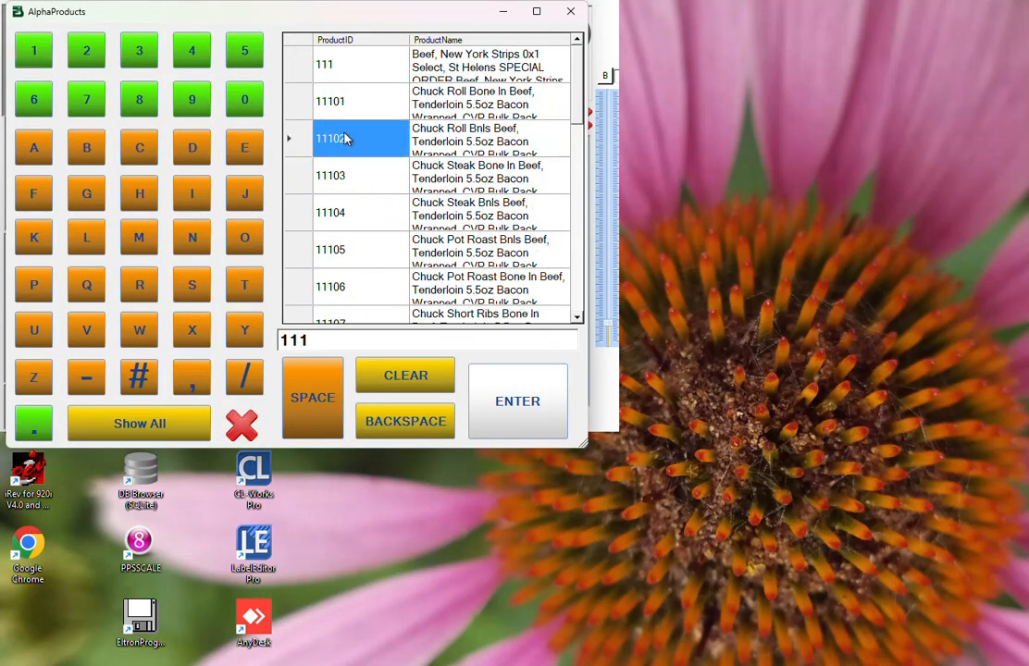
{"action": "double_click", "coordinate": [344, 138]}
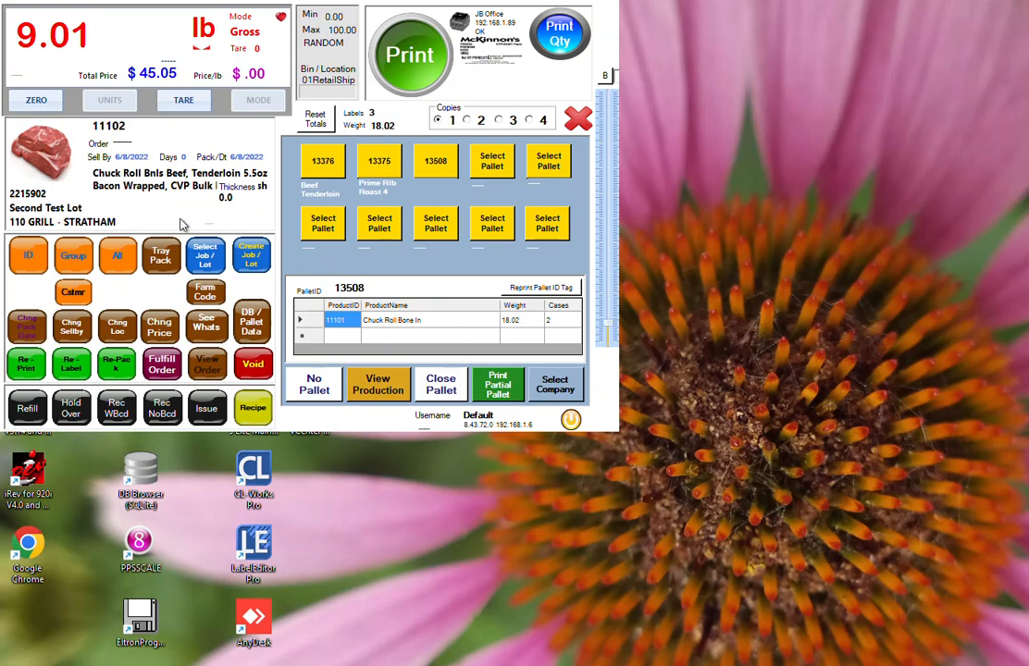
{"action": "left_click", "coordinate": [415, 73]}
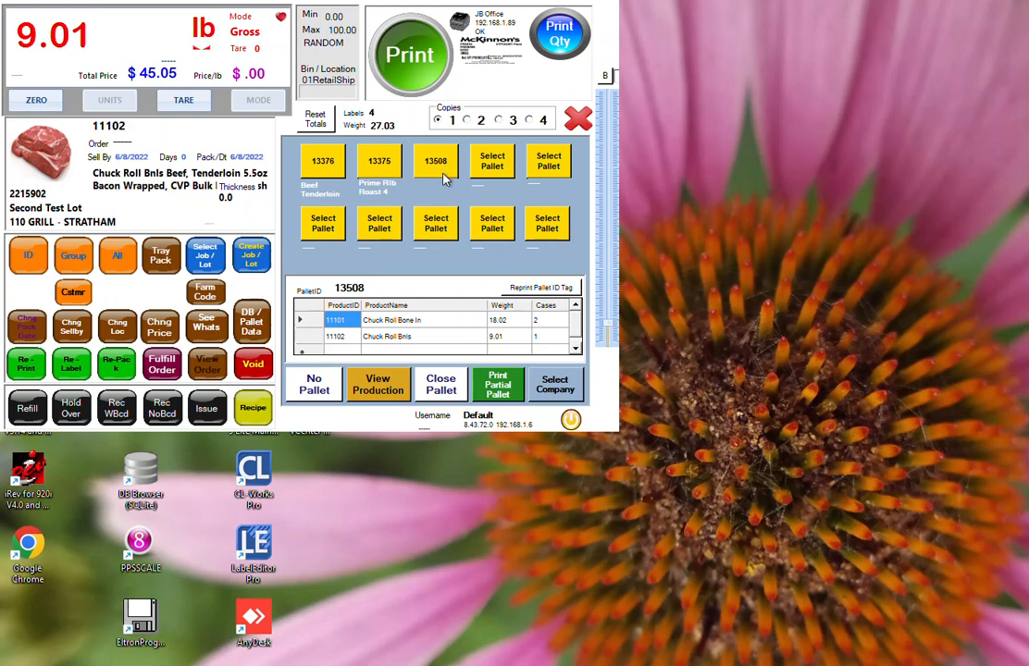
Close the current Chuck Roll pallet as a partial pallet.
{"action": "left_click", "coordinate": [515, 390]}
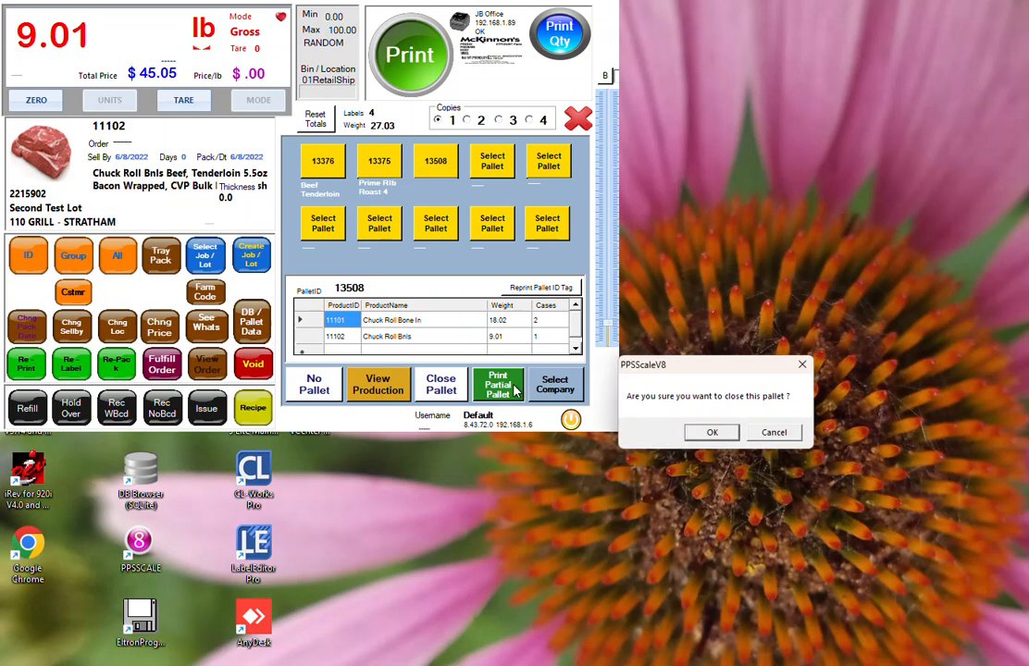
{"action": "left_click", "coordinate": [720, 431]}
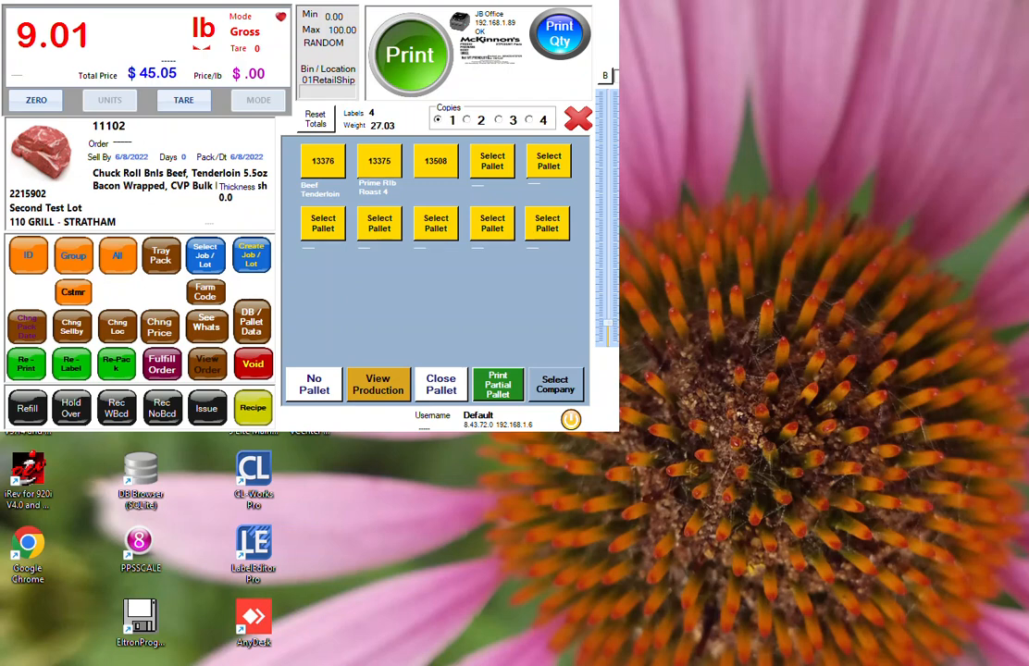
Load pallet 13375 and select lot 2215902 Second Test Lot without choosing another product.
{"action": "left_click", "coordinate": [379, 161]}
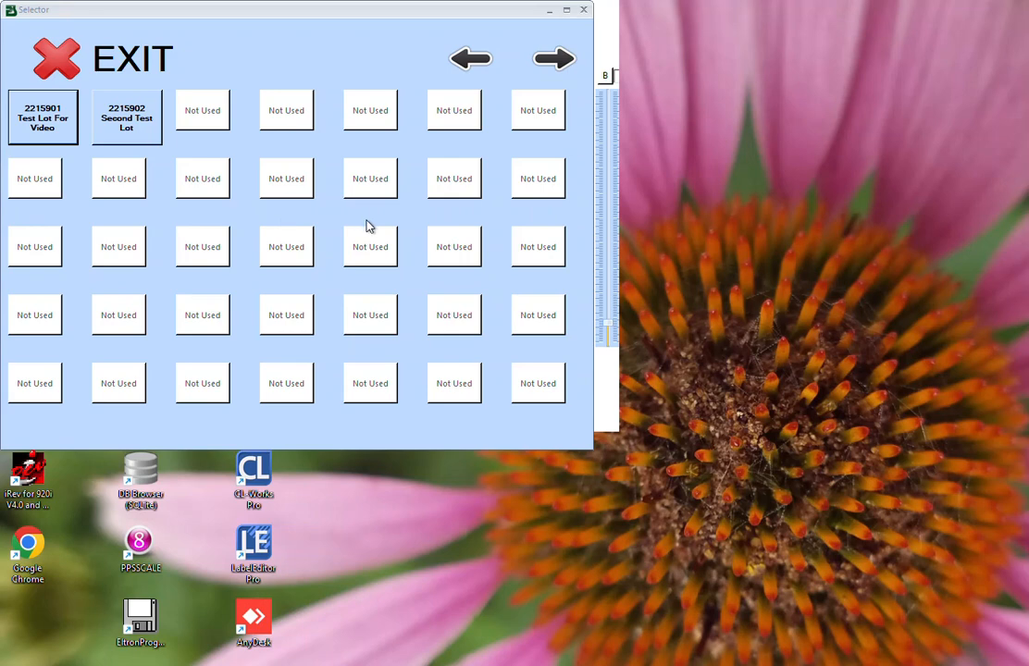
{"action": "left_click", "coordinate": [66, 68]}
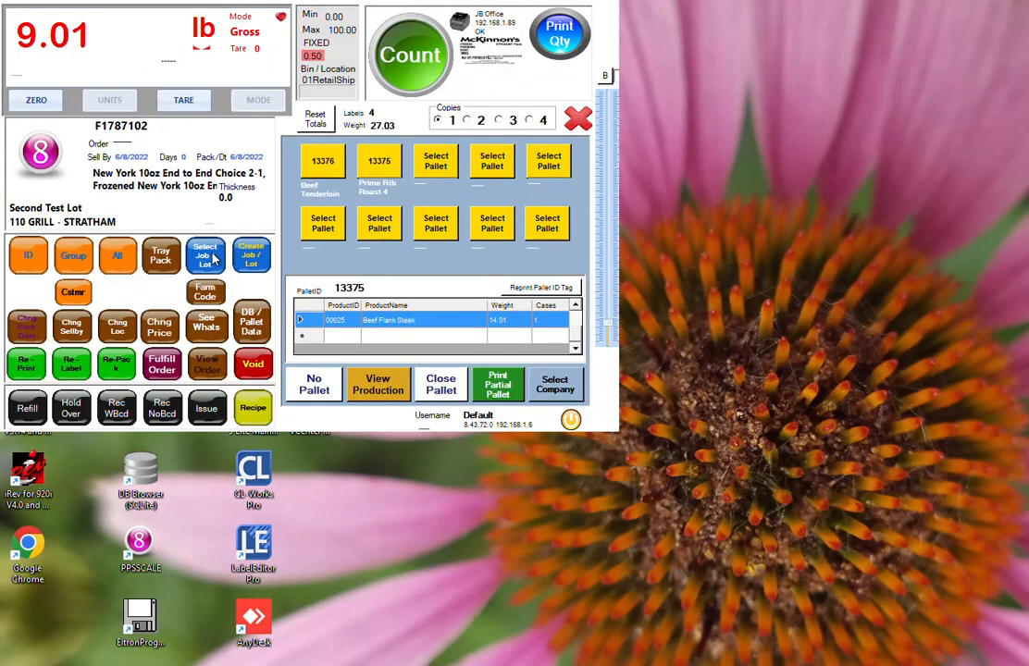
{"action": "left_click", "coordinate": [172, 213]}
{"action": "left_click", "coordinate": [133, 126]}
{"action": "left_click", "coordinate": [227, 43]}
View the production of lot 2215901 Test Lot For Video and return to the scale screen.
{"action": "left_click", "coordinate": [384, 387]}
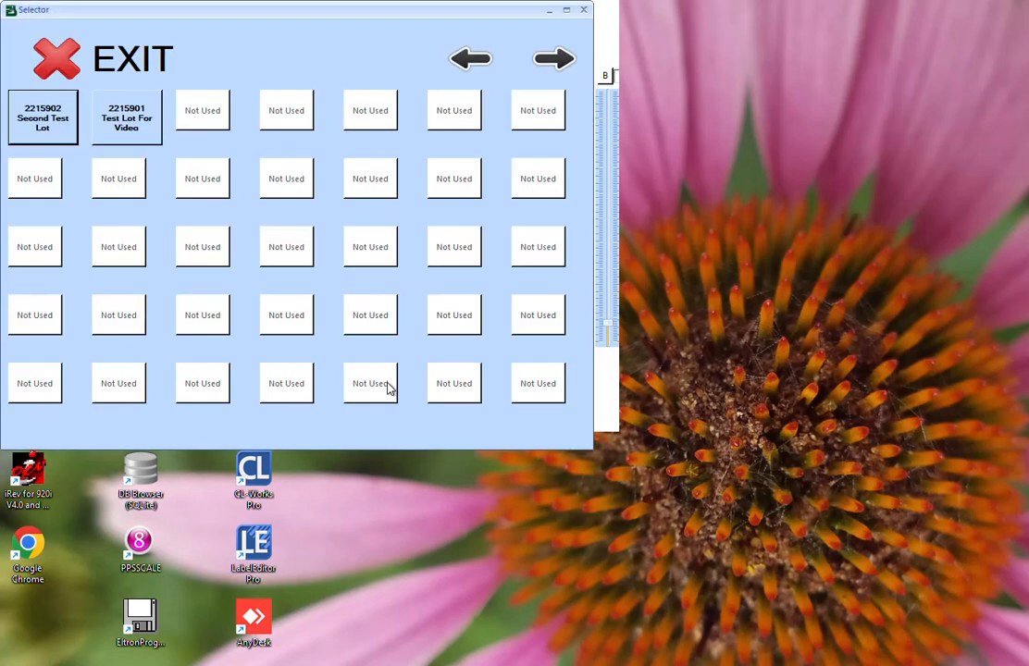
{"action": "left_click", "coordinate": [124, 120]}
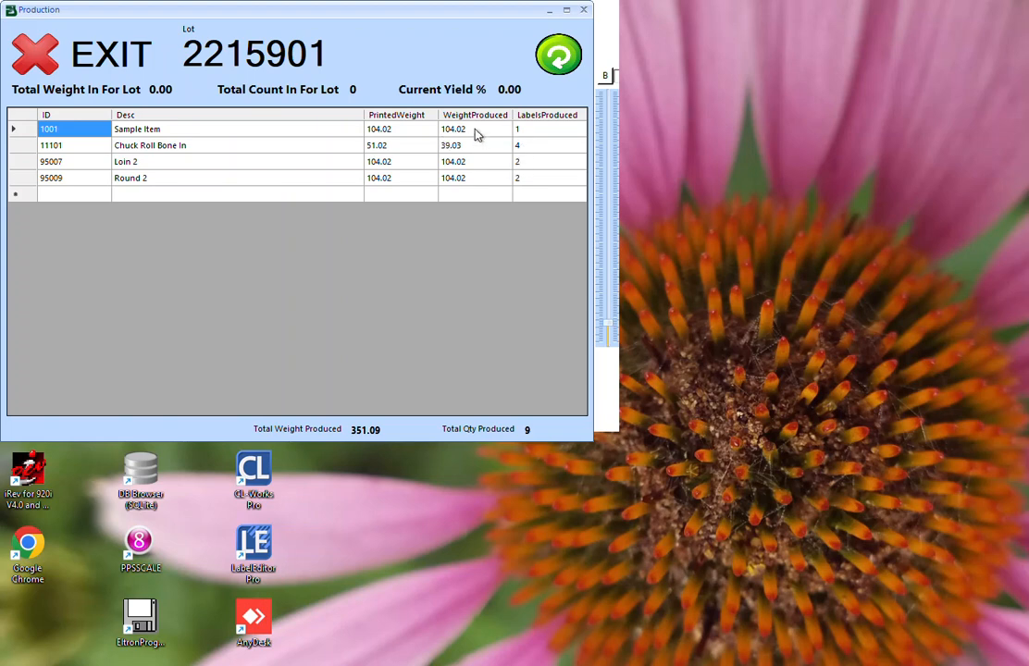
{"action": "left_click", "coordinate": [35, 50]}
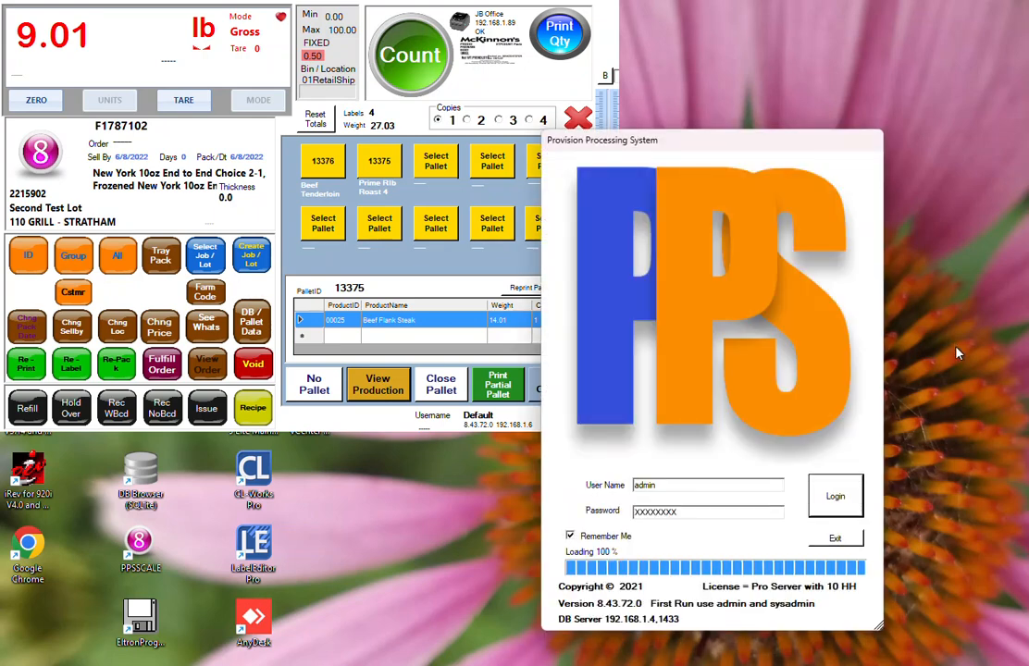
Log in to the Provision Processing System as admin with the saved credentials and open Live Production.
{"action": "left_click", "coordinate": [830, 490]}
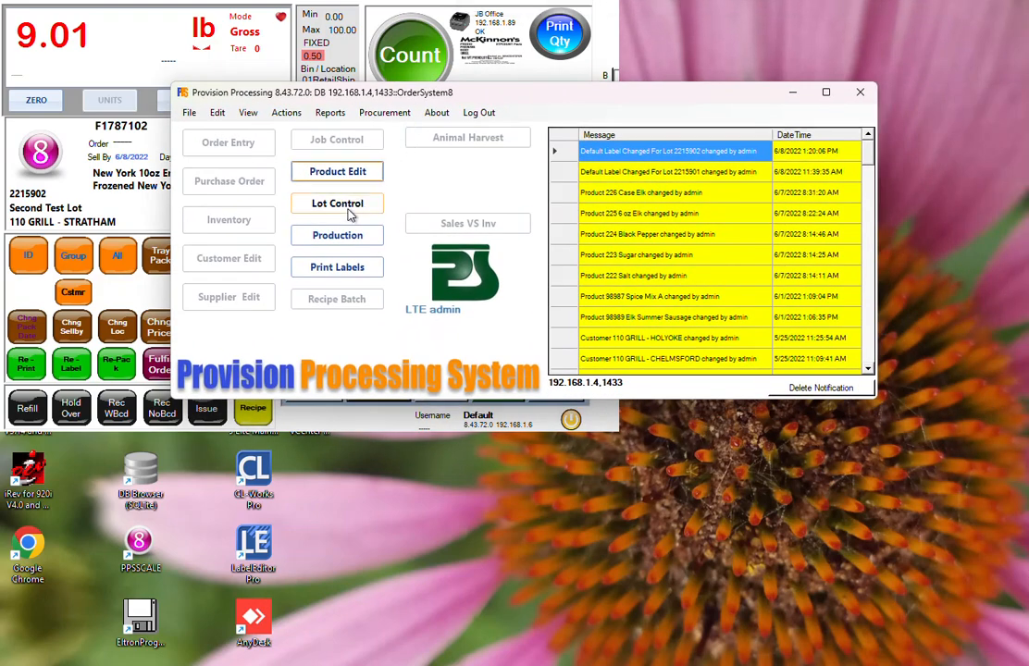
{"action": "left_click", "coordinate": [342, 237]}
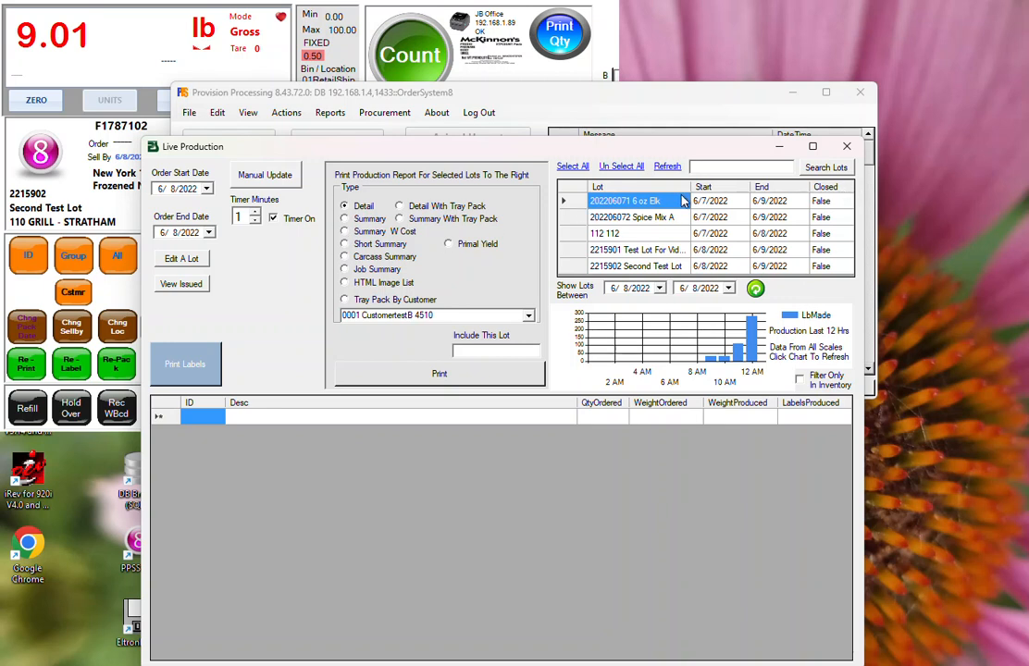
Generate the Detail production report for lot 2215902 Second Test Lot and close the Items Issued To Lot report.
{"action": "left_click", "coordinate": [664, 268]}
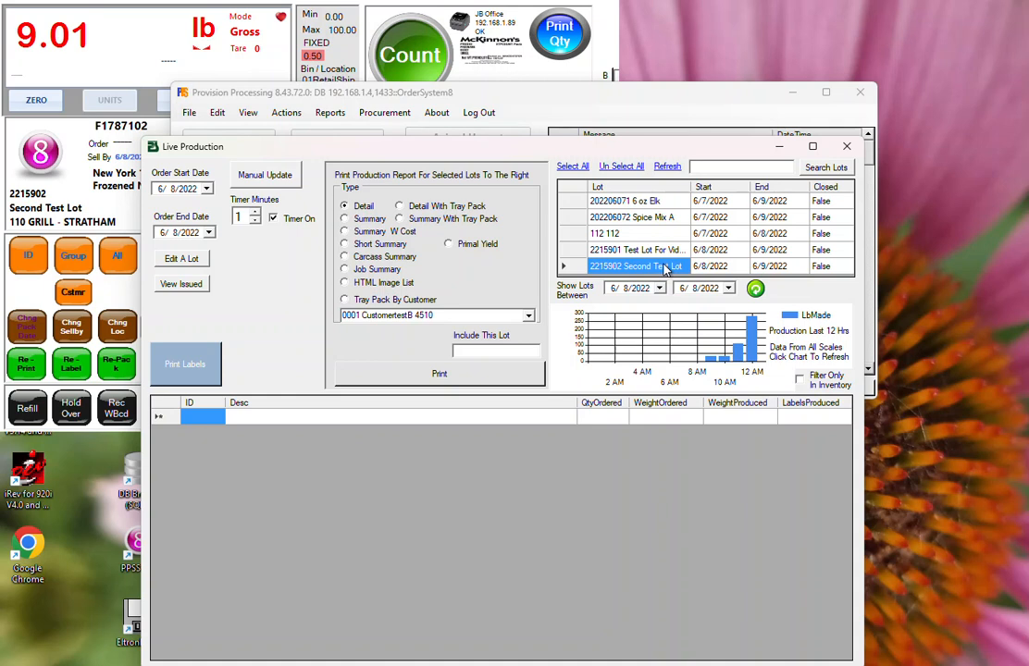
{"action": "left_click", "coordinate": [578, 272]}
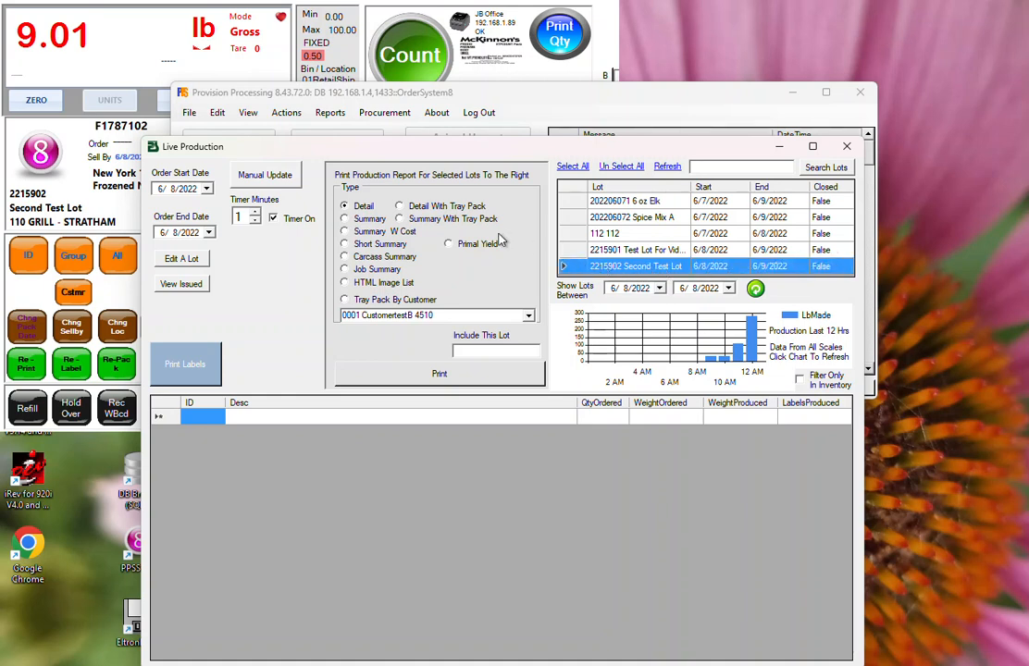
{"action": "left_click", "coordinate": [401, 379]}
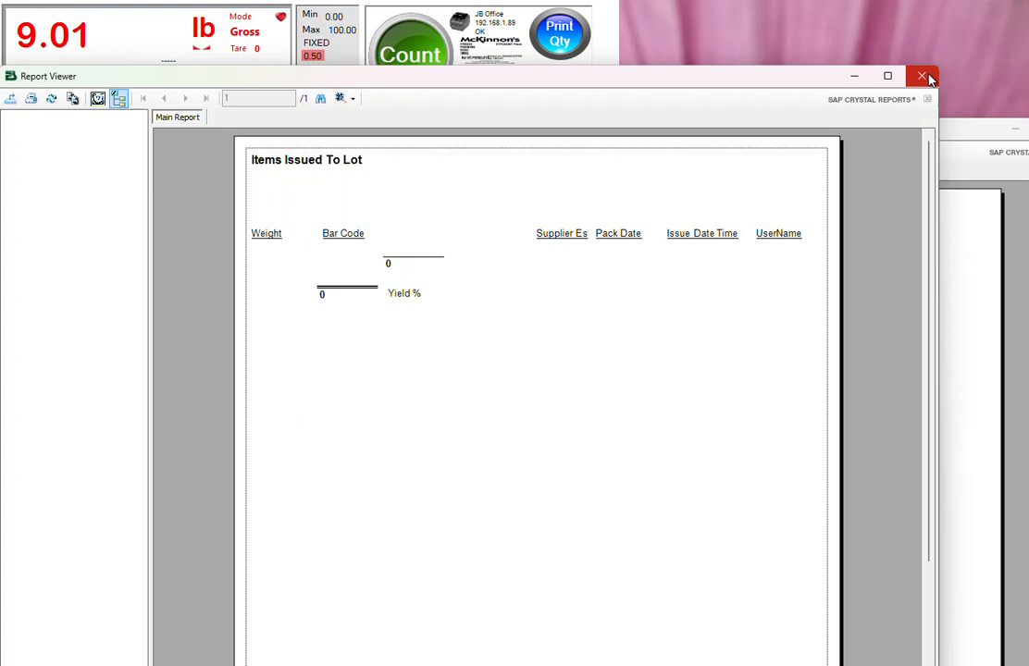
{"action": "left_click", "coordinate": [927, 78]}
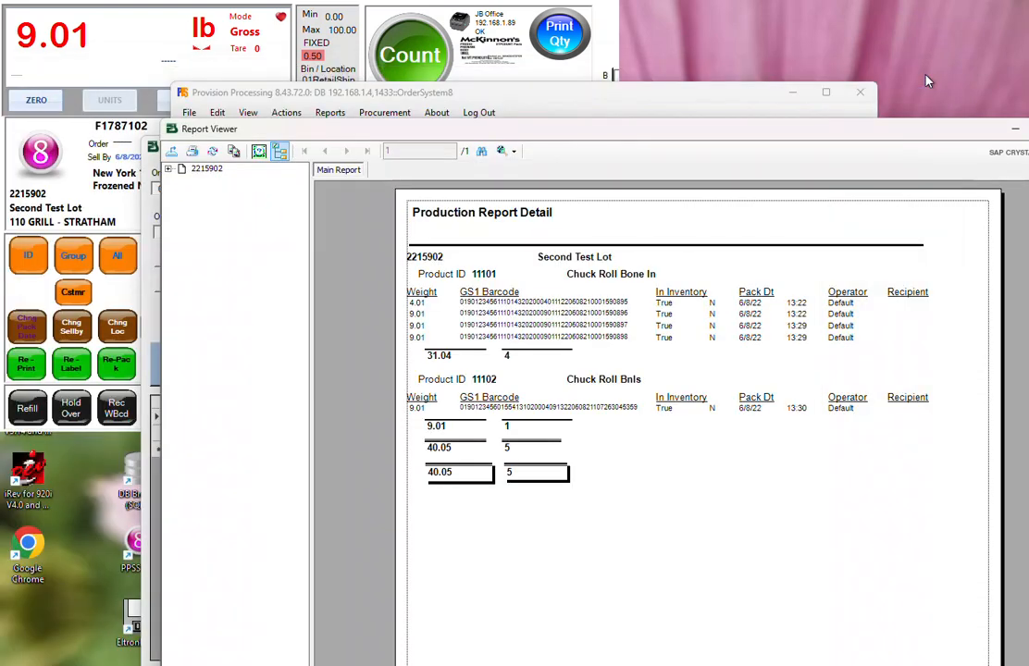
Examine the weights, GS1 barcodes, inventory status and operators in the Production Report Detail, and close the report.
{"action": "left_click_drag", "start_coordinate": [831, 139], "coordinate": [683, 33]}
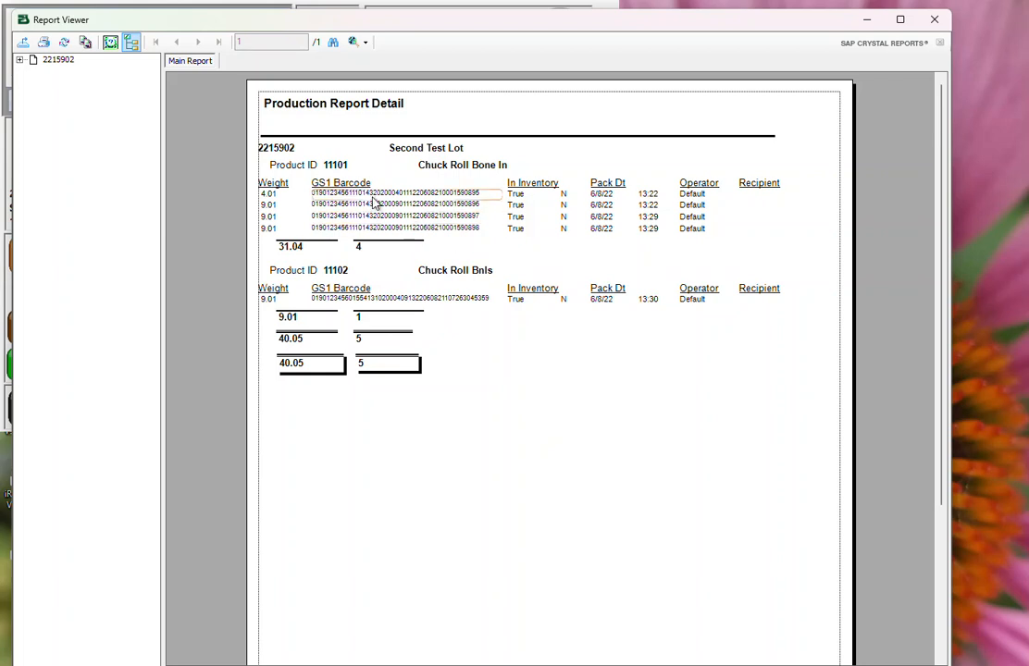
{"action": "left_click", "coordinate": [470, 197]}
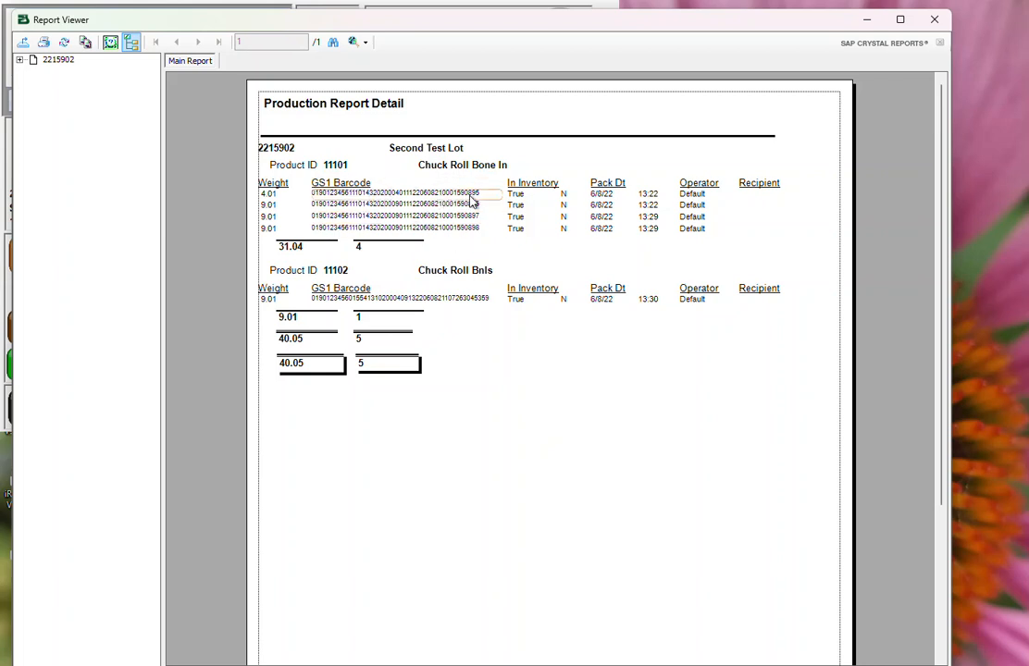
{"action": "left_click", "coordinate": [471, 219]}
{"action": "left_click", "coordinate": [471, 229]}
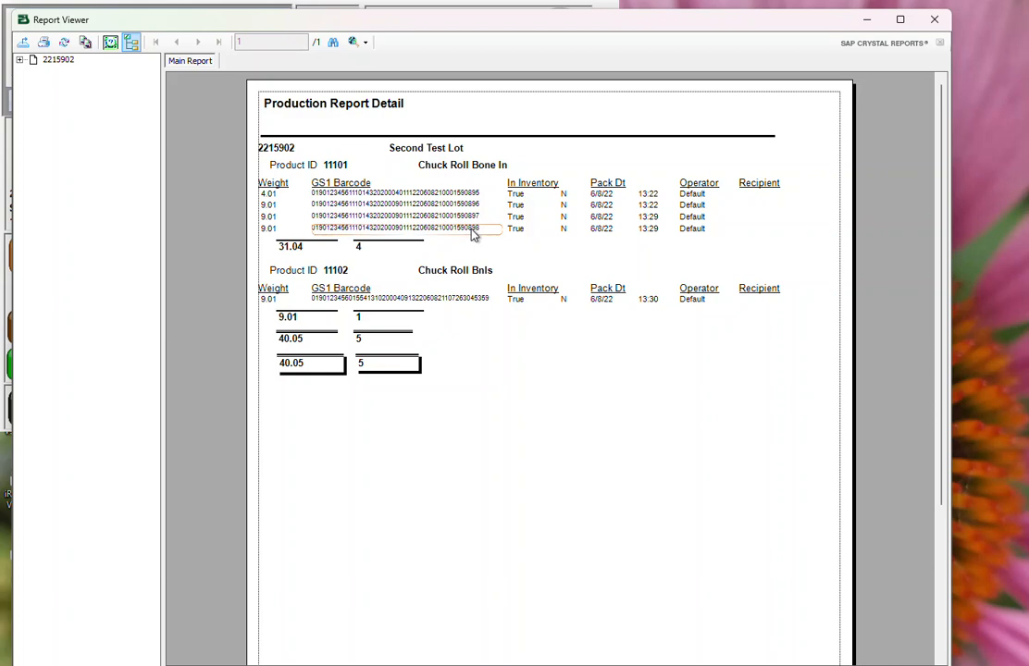
{"action": "left_click", "coordinate": [473, 195]}
{"action": "left_click", "coordinate": [473, 205]}
{"action": "left_click", "coordinate": [473, 217]}
{"action": "left_click", "coordinate": [473, 229]}
{"action": "left_click", "coordinate": [526, 232]}
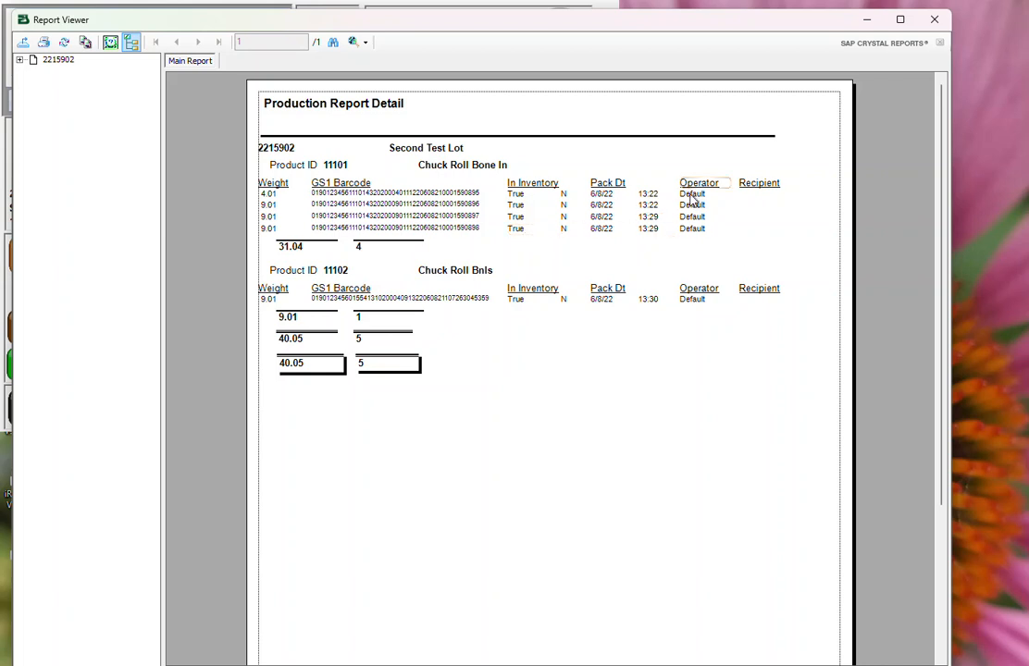
{"action": "left_click", "coordinate": [262, 196]}
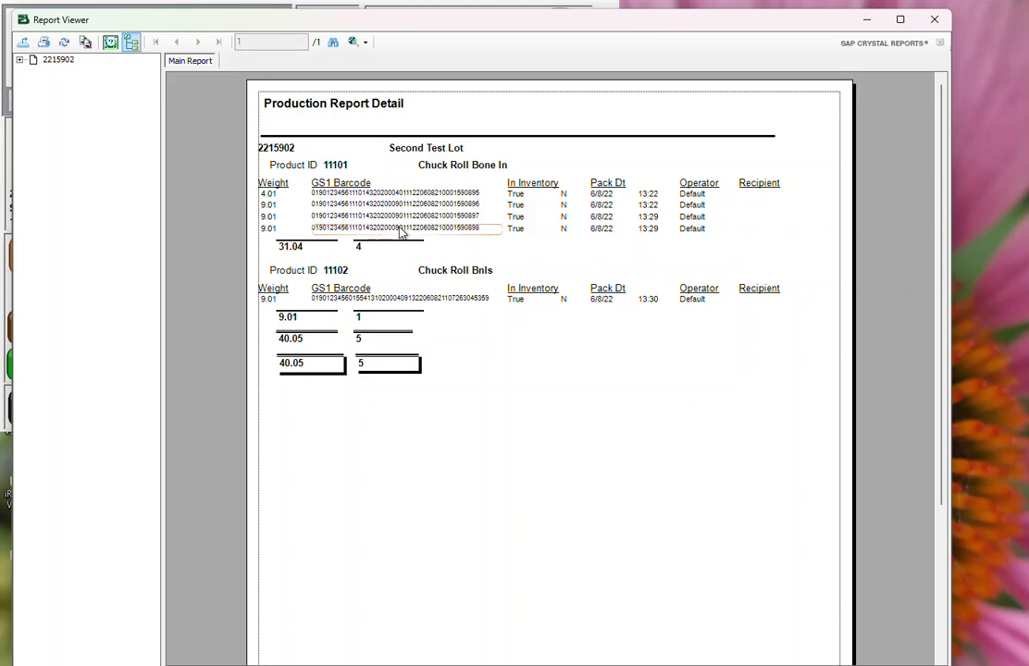
{"action": "left_click", "coordinate": [934, 20]}
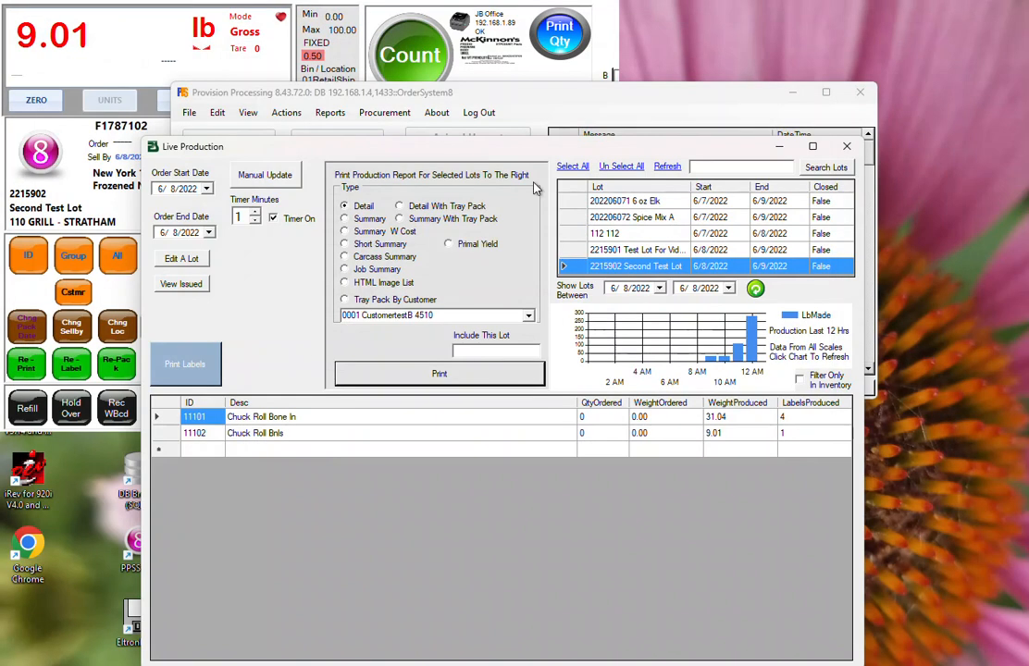
Generate the Summary production report for lot 2215902, and close the report and the Live Production window.
{"action": "left_click", "coordinate": [370, 220]}
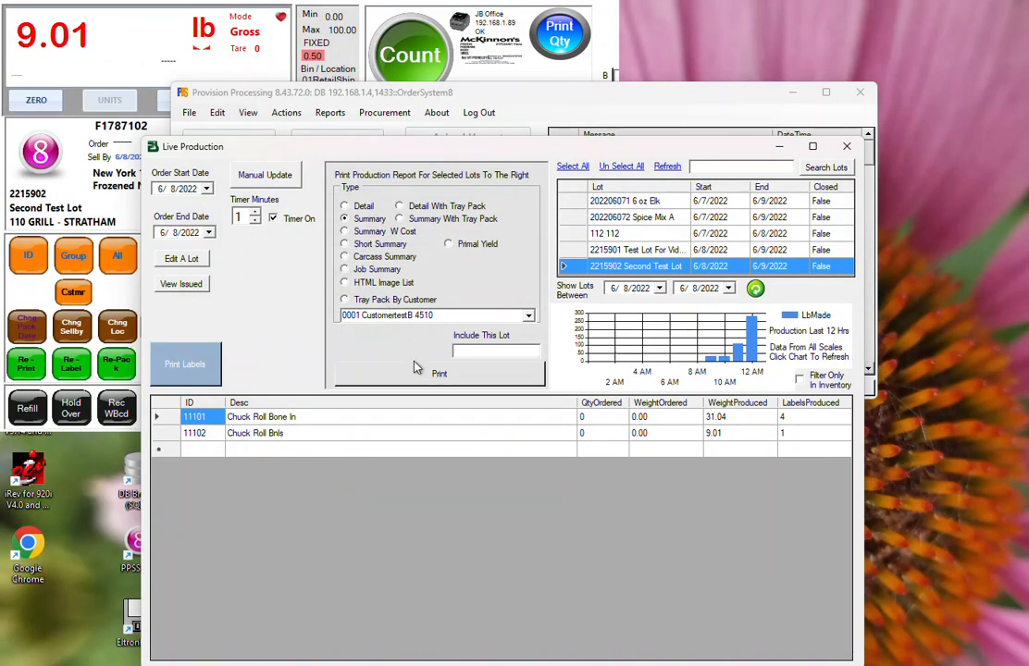
{"action": "left_click", "coordinate": [425, 370]}
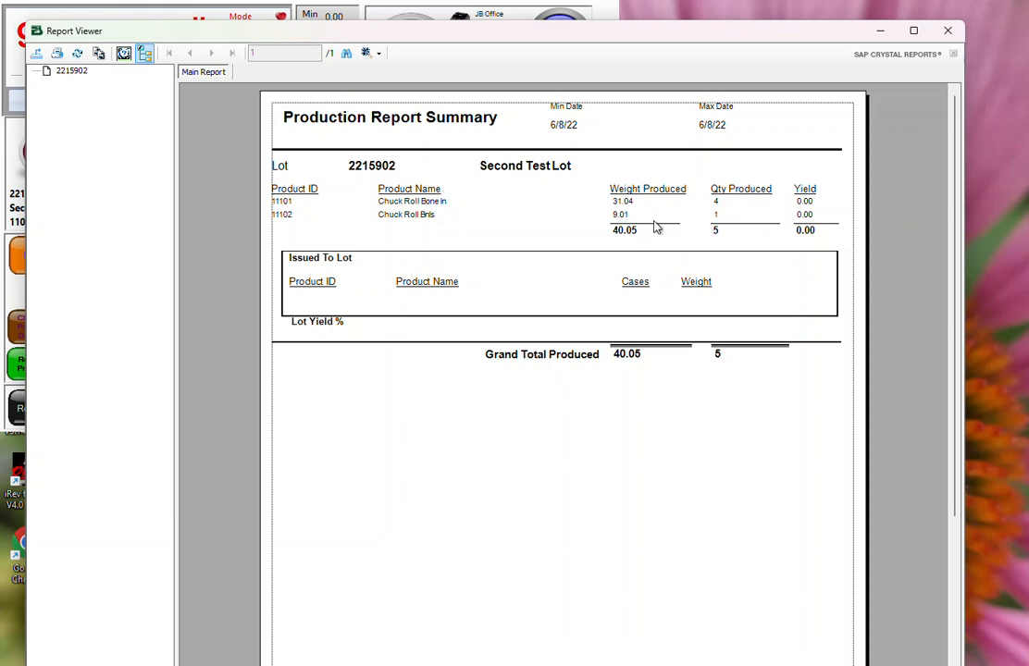
{"action": "left_click", "coordinate": [953, 34]}
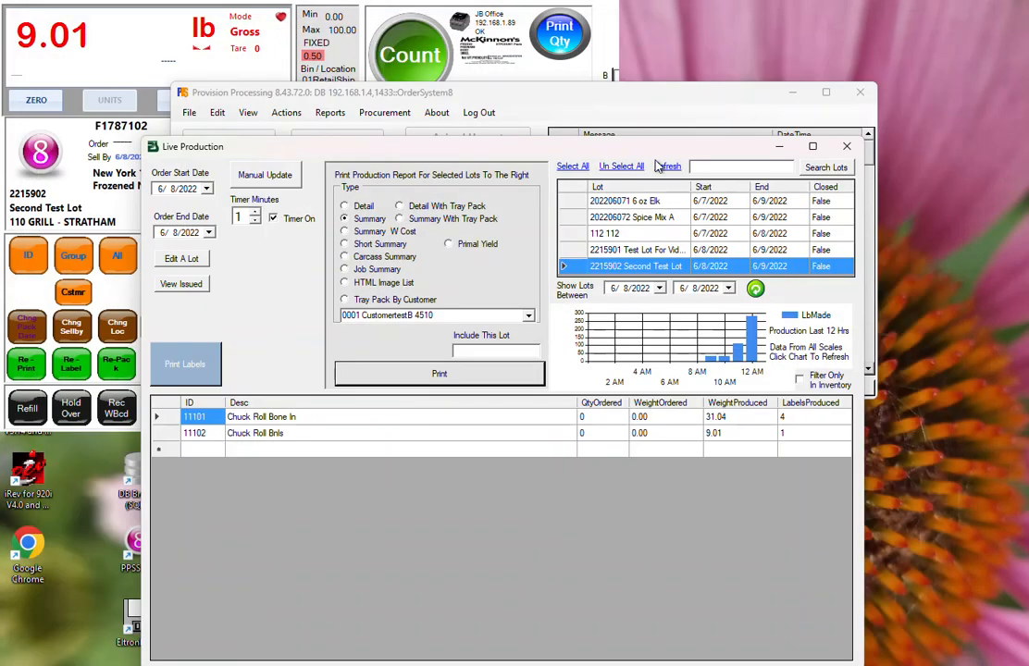
{"action": "left_click", "coordinate": [850, 150]}
{"action": "left_click_drag", "start_coordinate": [666, 98], "coordinate": [526, 61]}
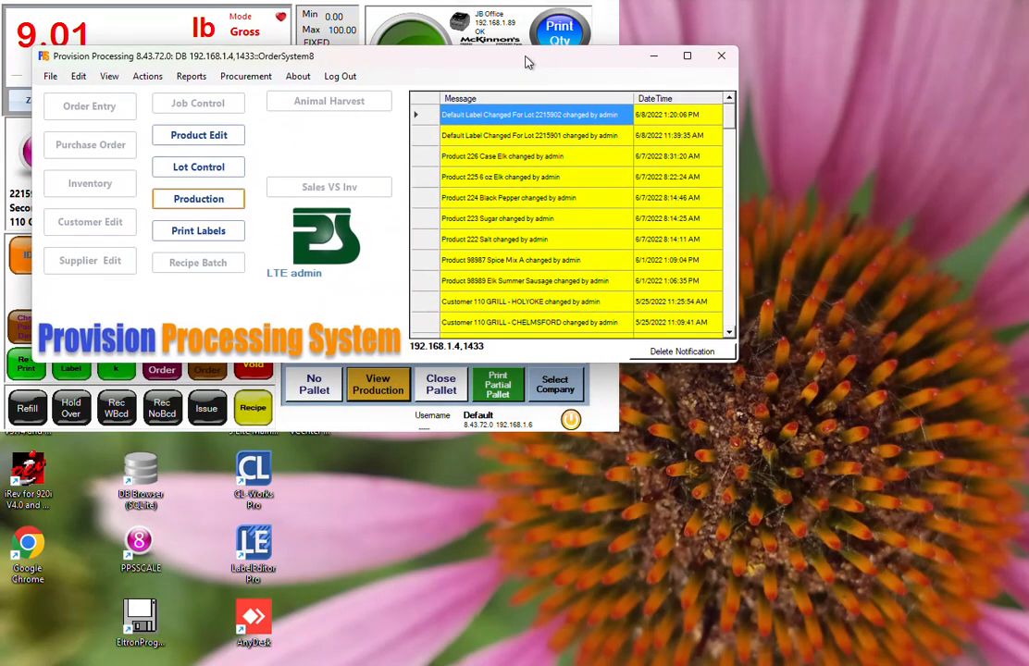